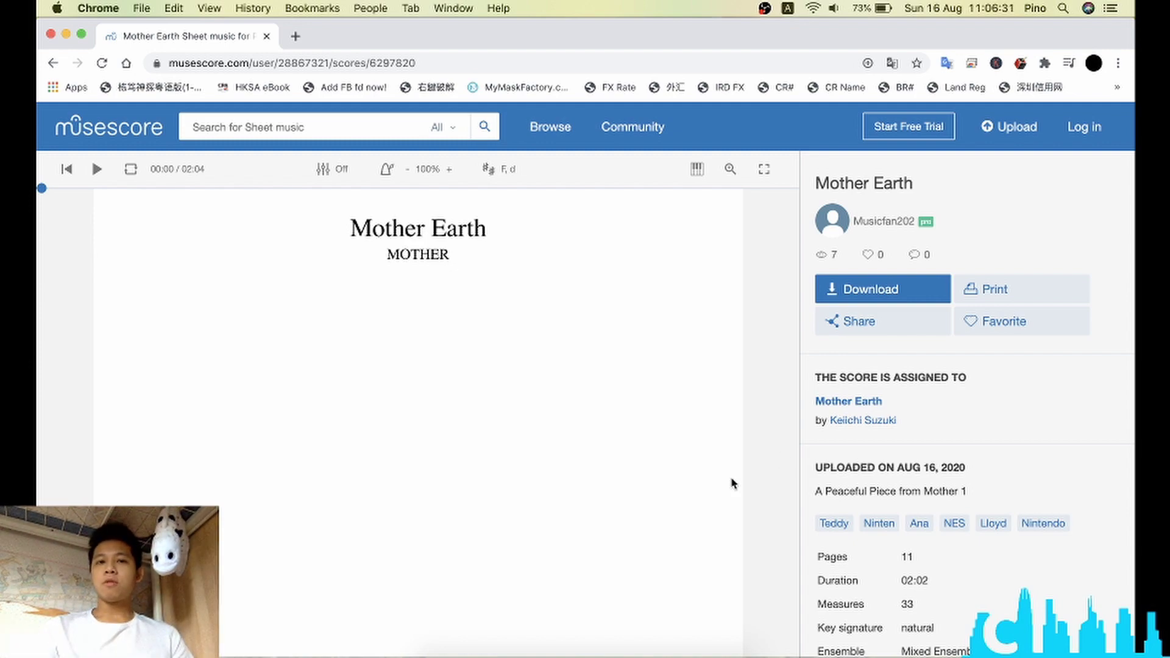
Step: Scroll down through the Mother Earth score pages
scroll(730, 476, down, 10)
scroll(732, 480, down, 15)
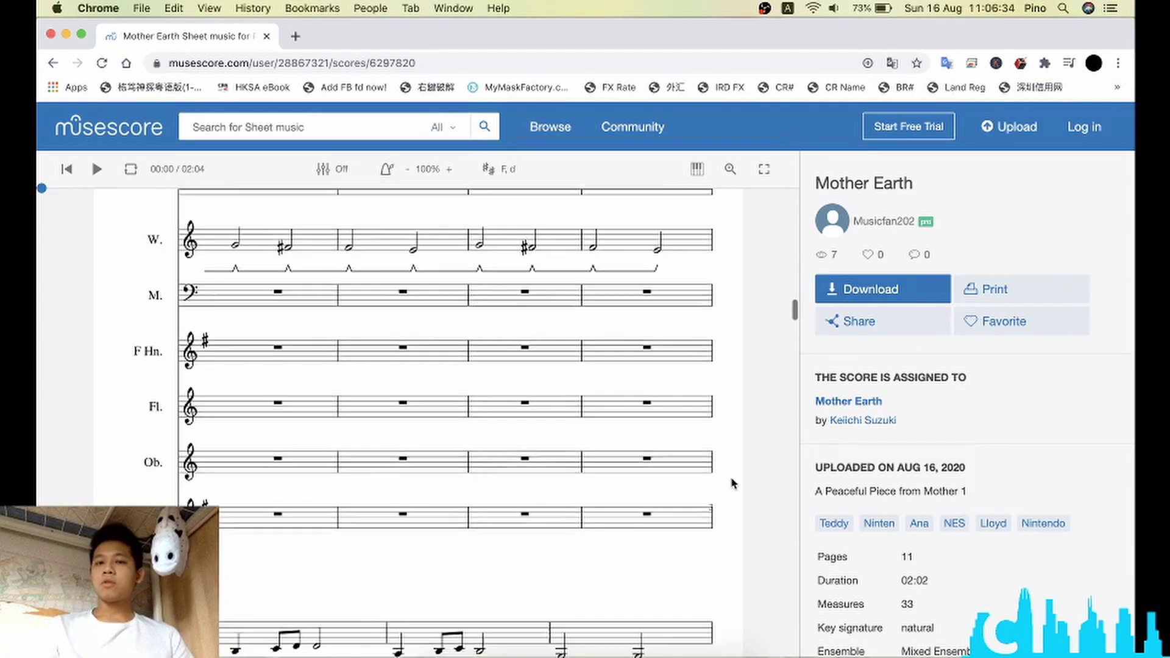
scroll(732, 480, down, 15)
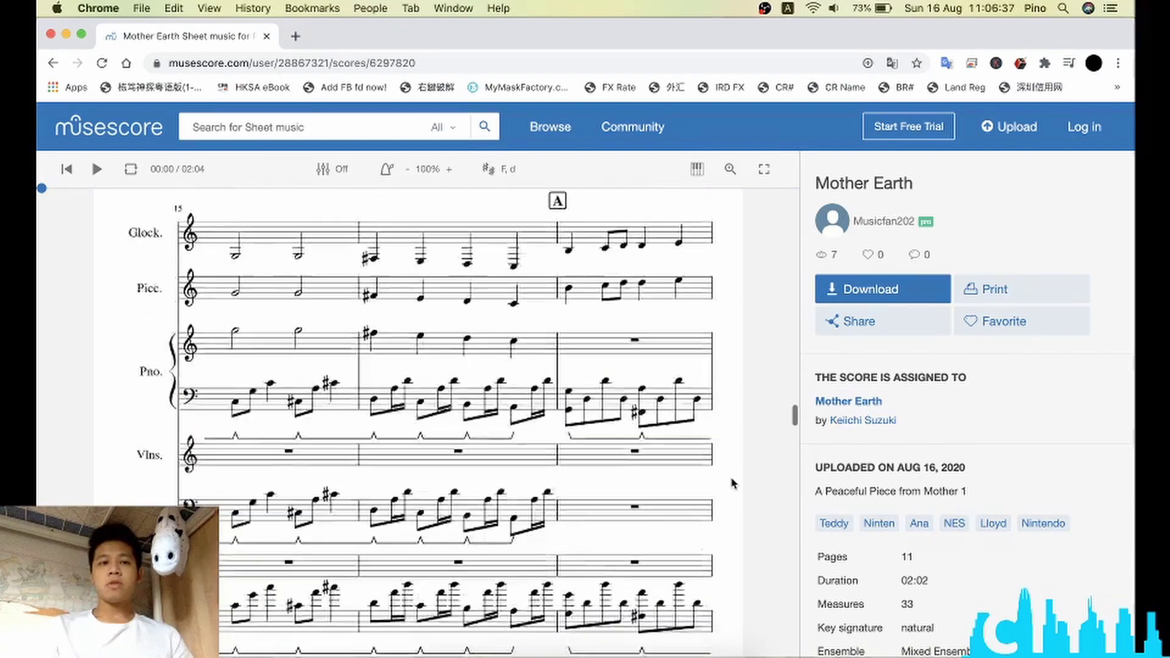
scroll(731, 480, down, 10)
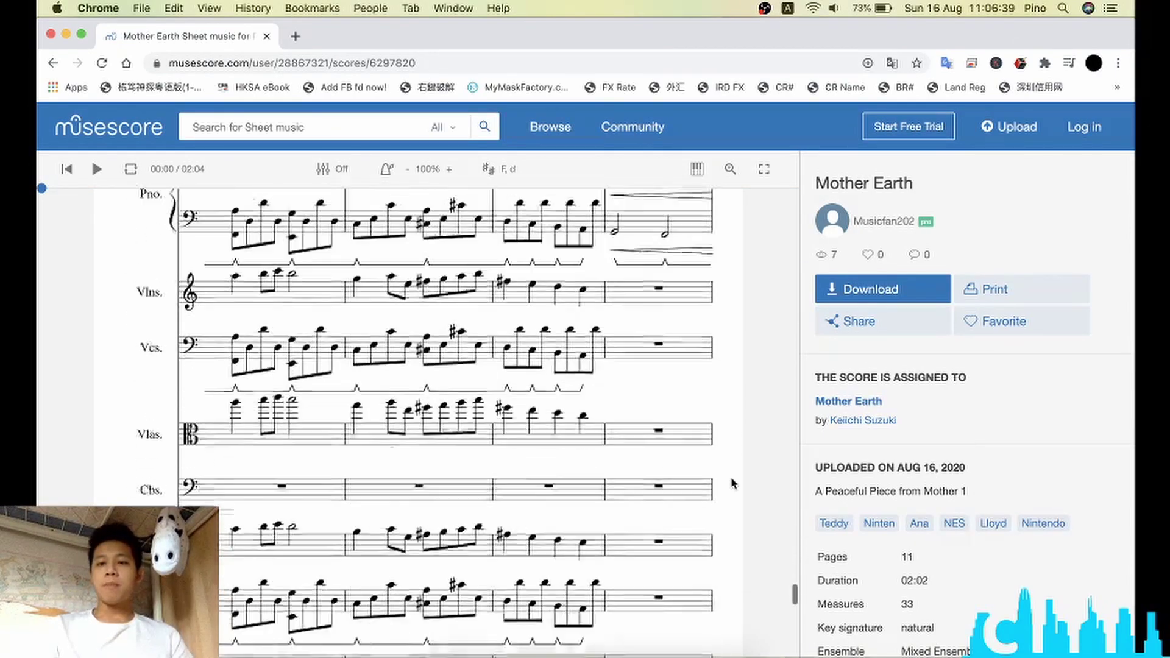
scroll(996, 603, down, 3)
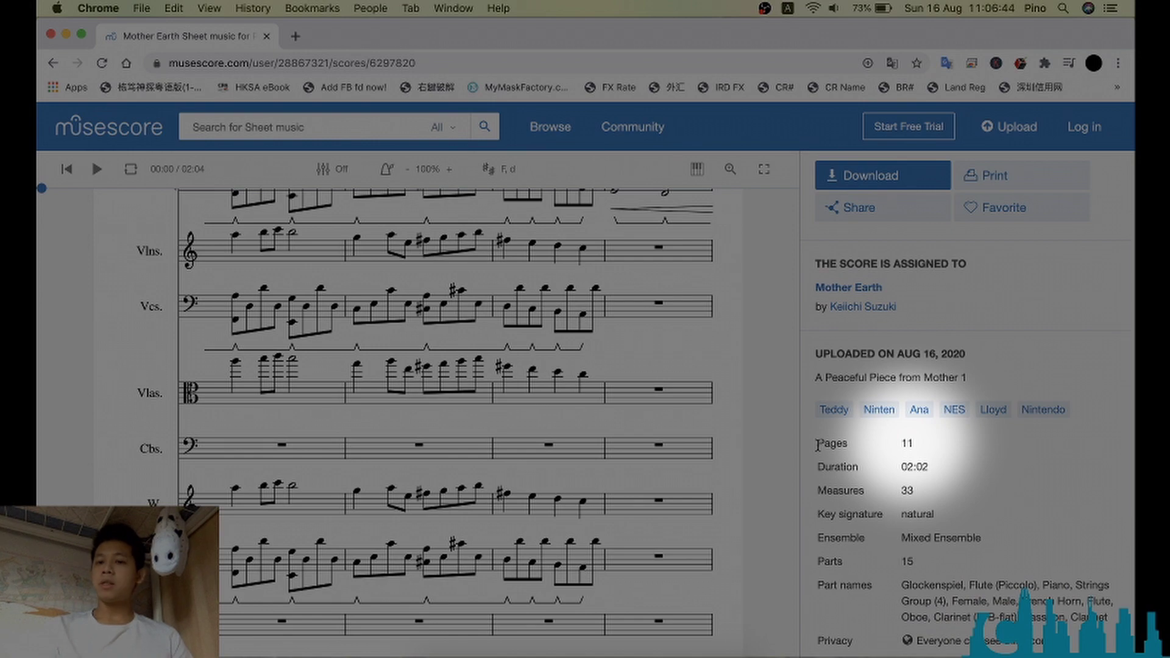
Step: Confirm the details list Pages = 11 and open the 'Download this score' dialog
drag(818, 445, 922, 427)
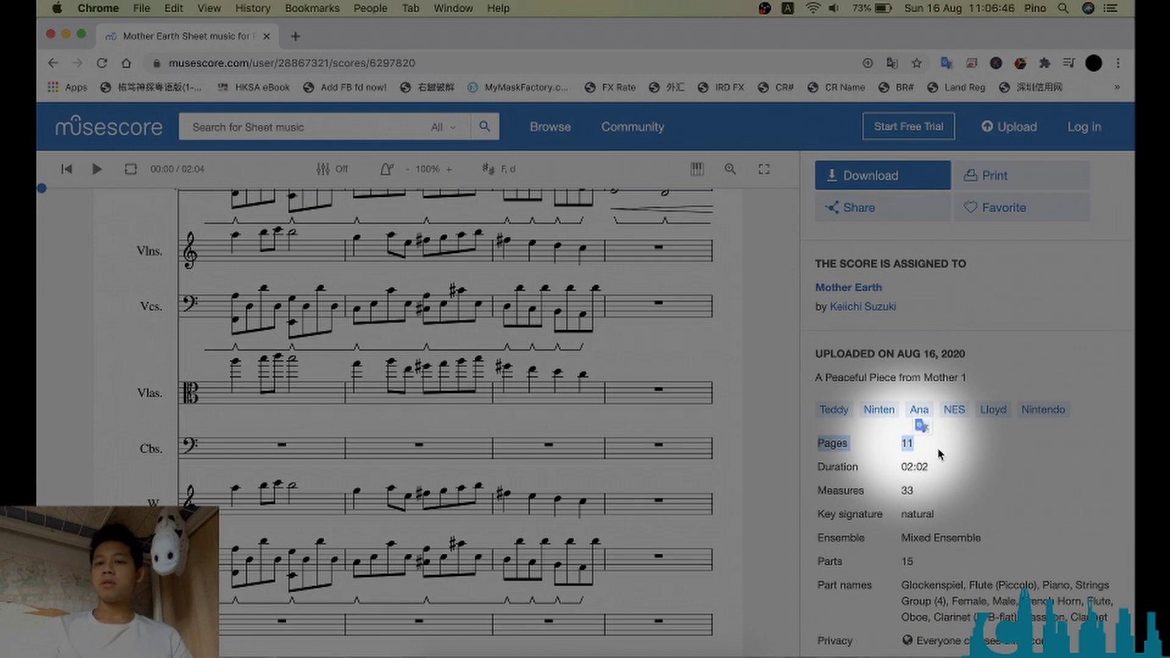
click(734, 425)
scroll(733, 421, down, 10)
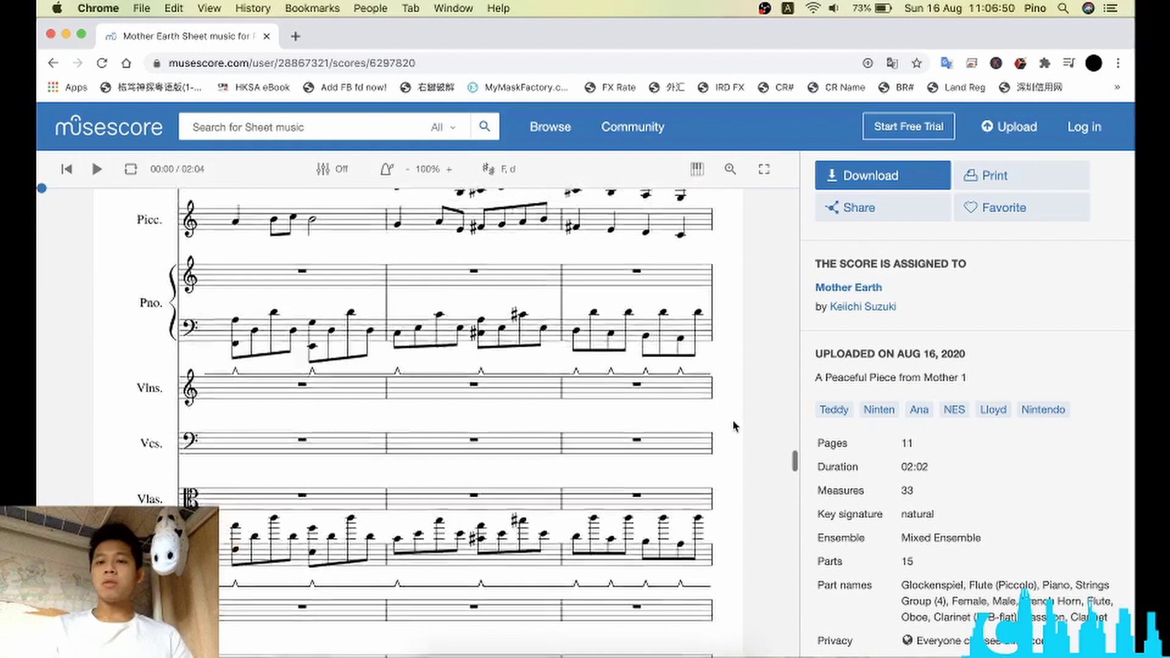
click(870, 175)
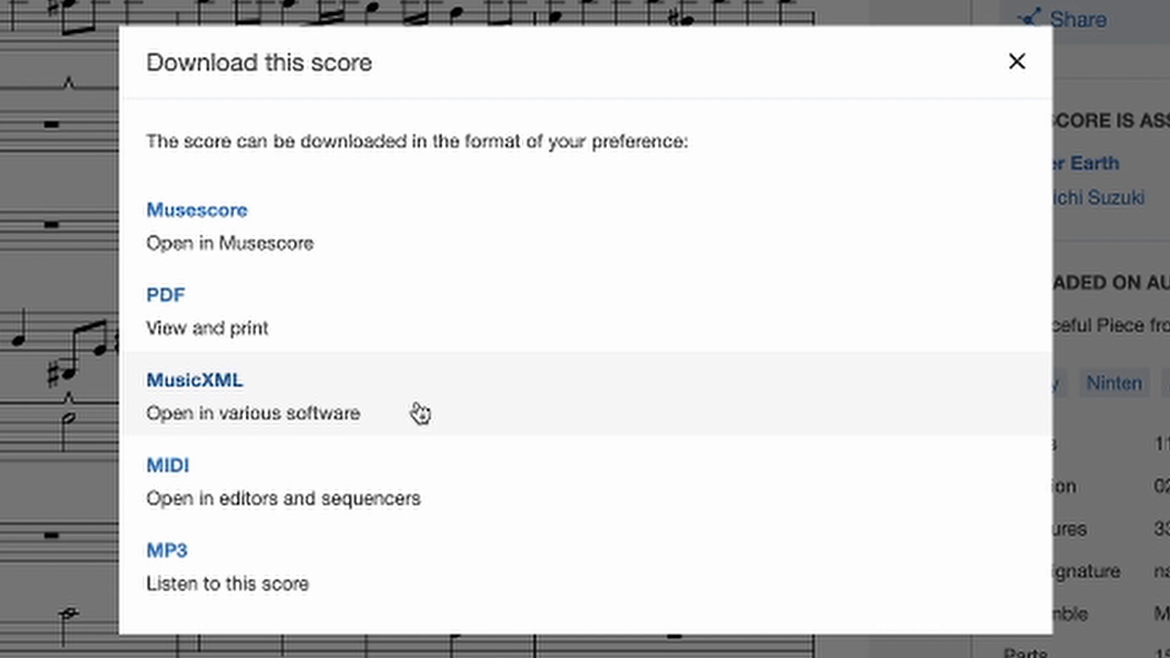
Step: Request Mother Earth as a full-score PDF download
click(370, 317)
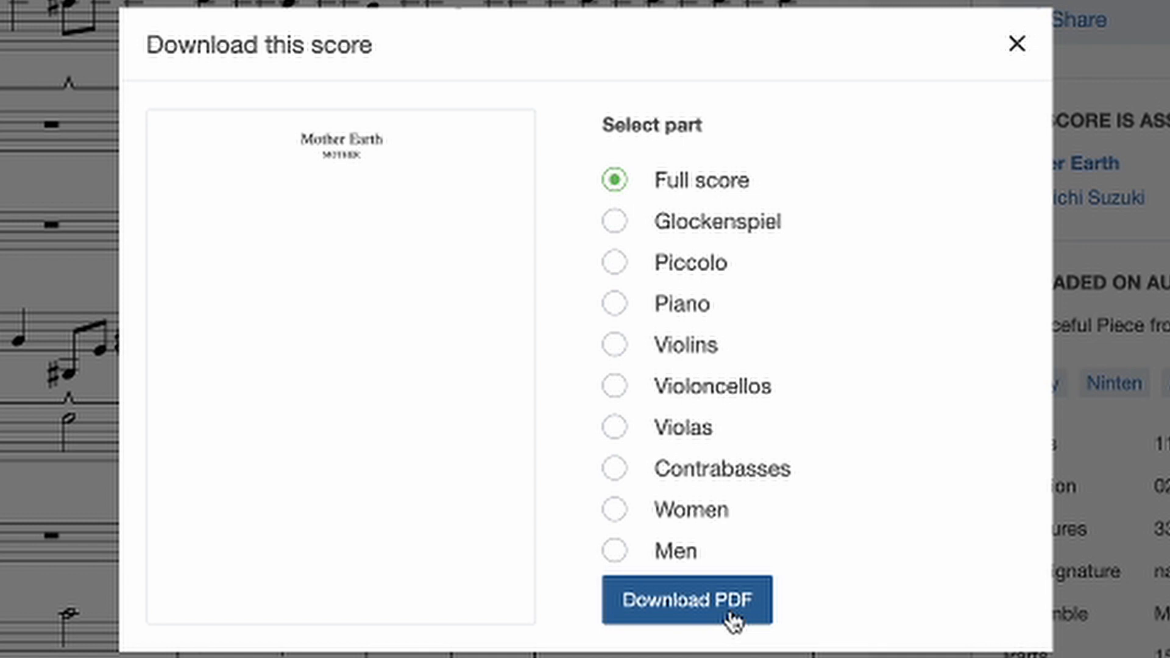
click(705, 616)
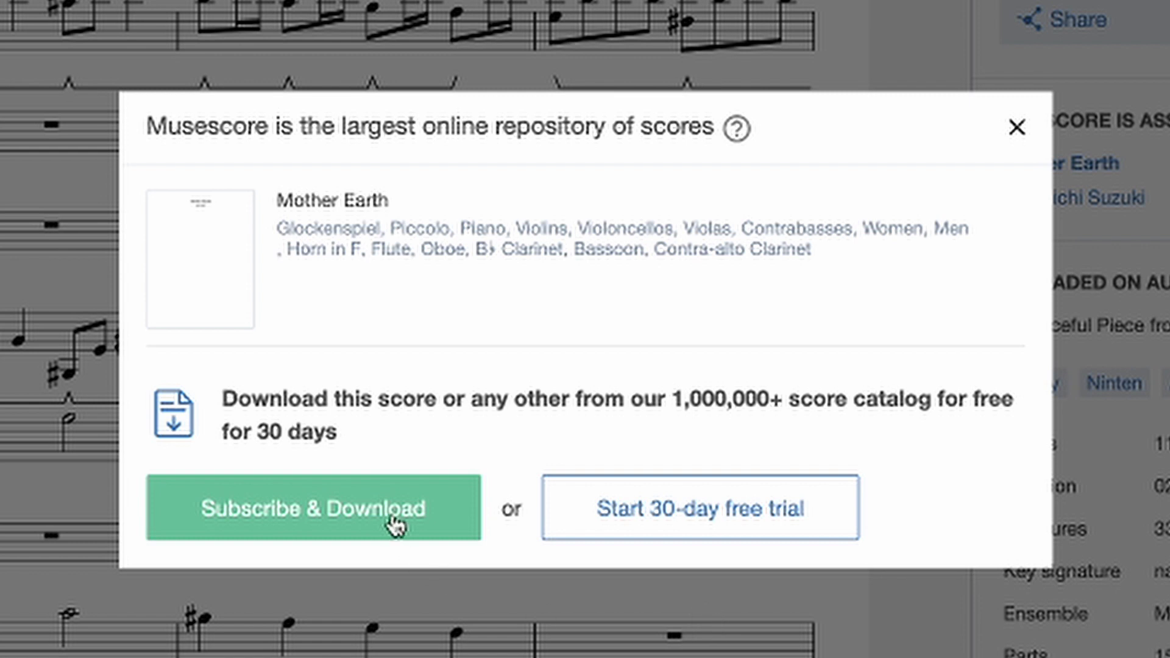
Step: Start the 30-day free trial, choose Professional, and submit the new account form
click(673, 526)
click(648, 504)
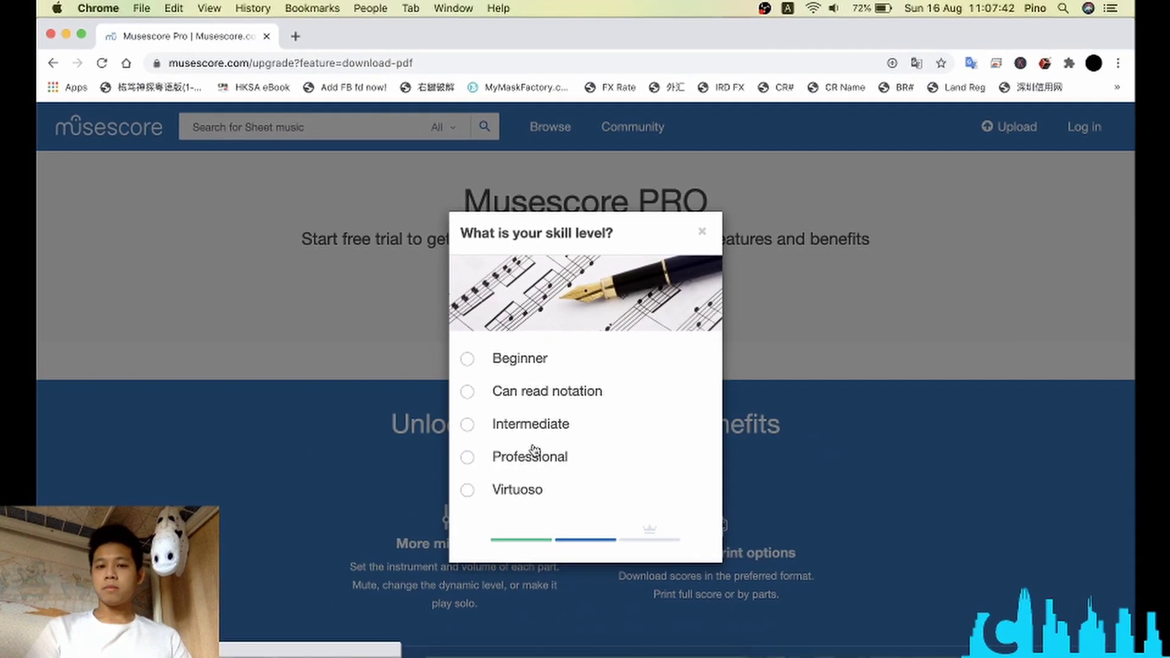
click(534, 454)
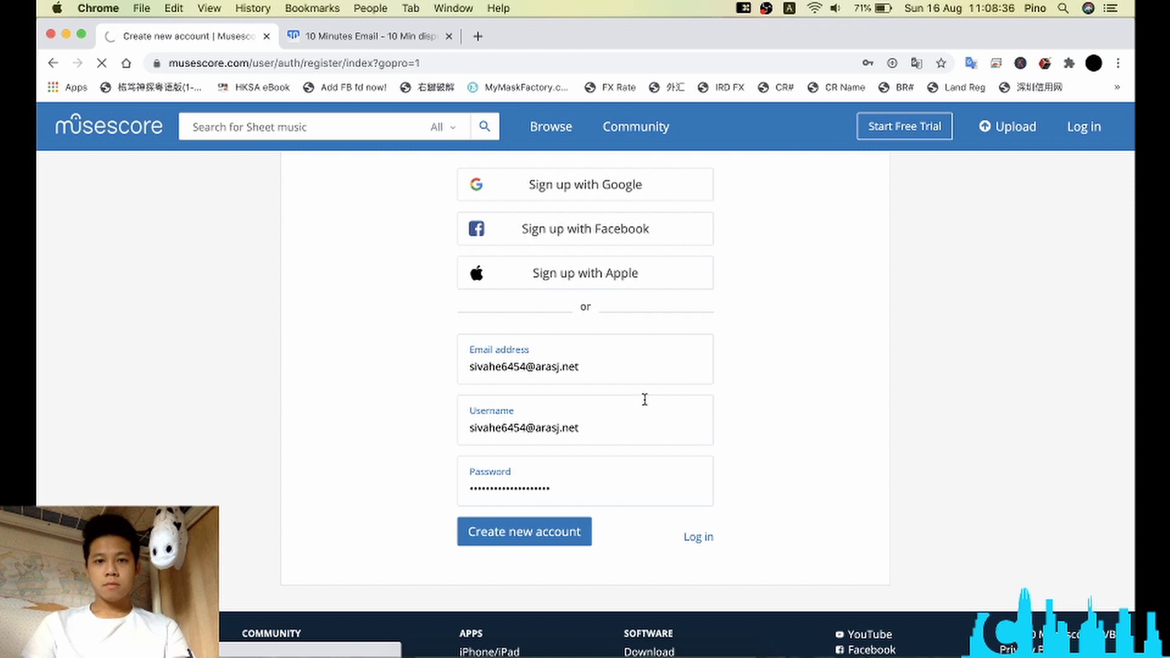
key(Return)
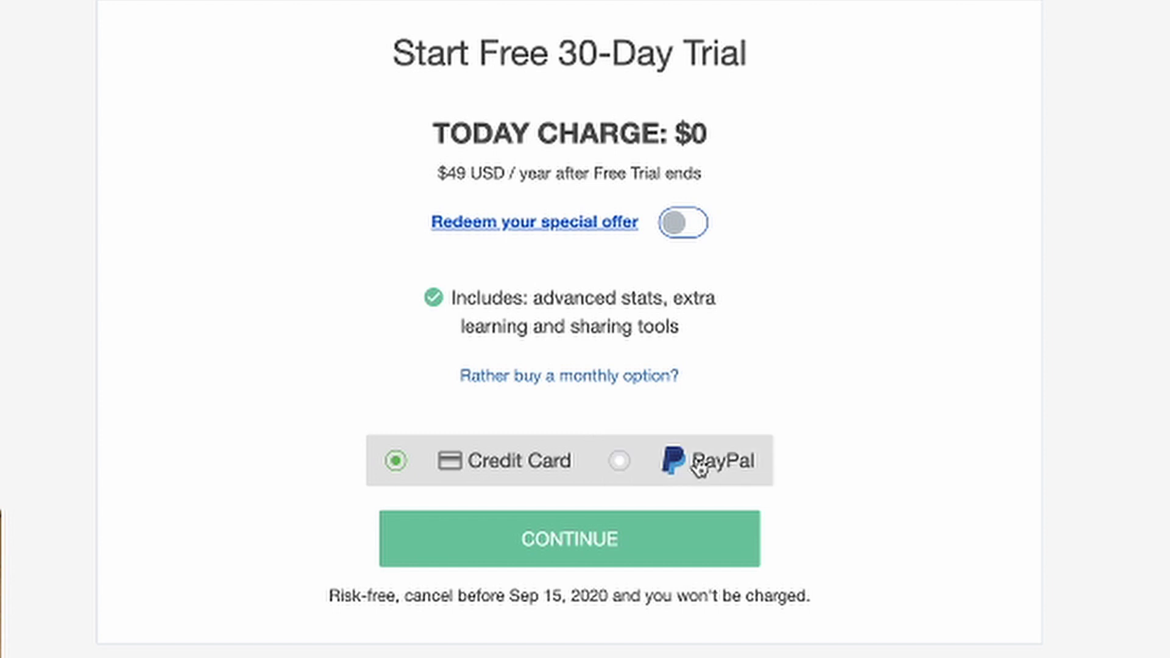
Step: Pay by credit card, enter the card number, expiration and security code, and start the trial
click(628, 551)
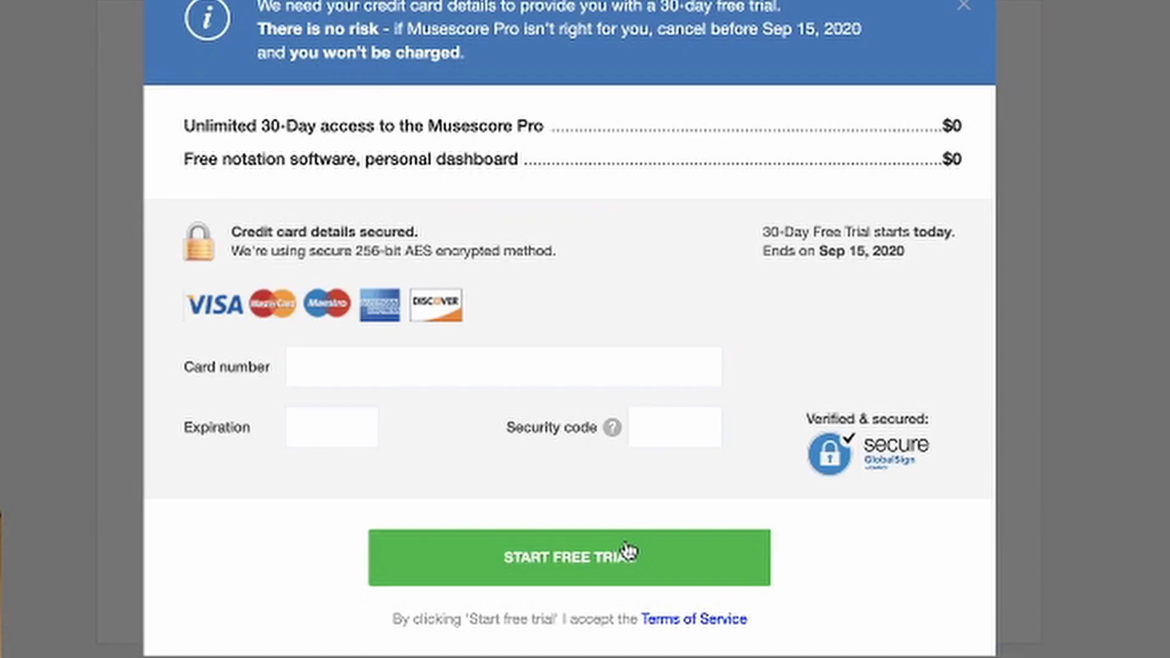
click(480, 364)
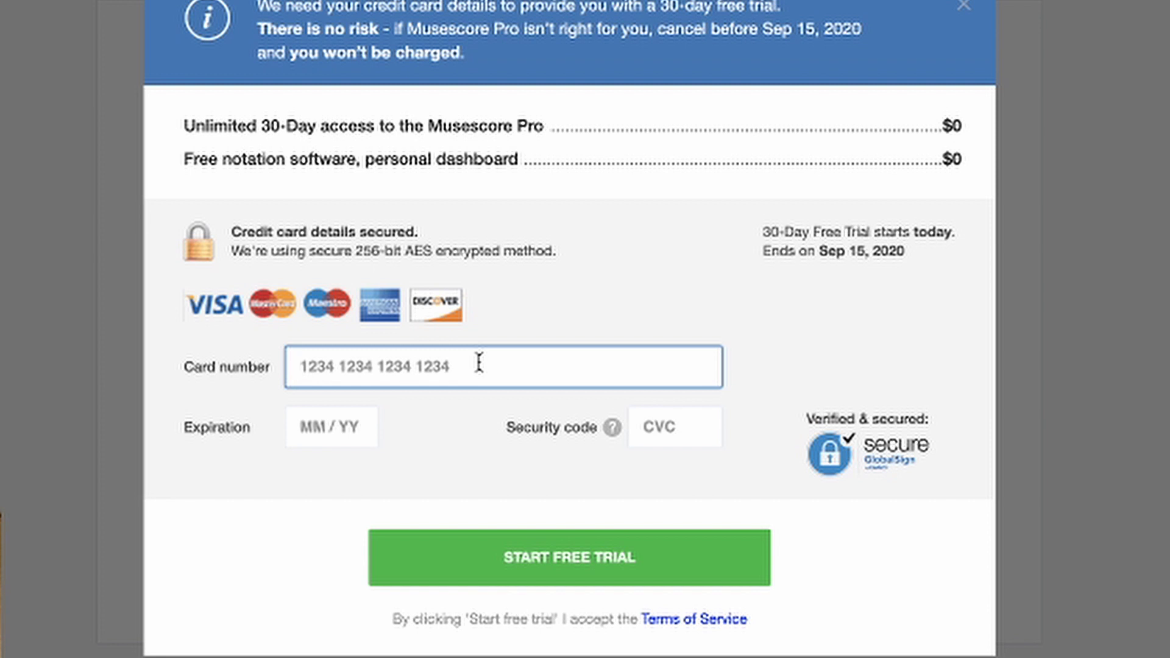
key(Tab)
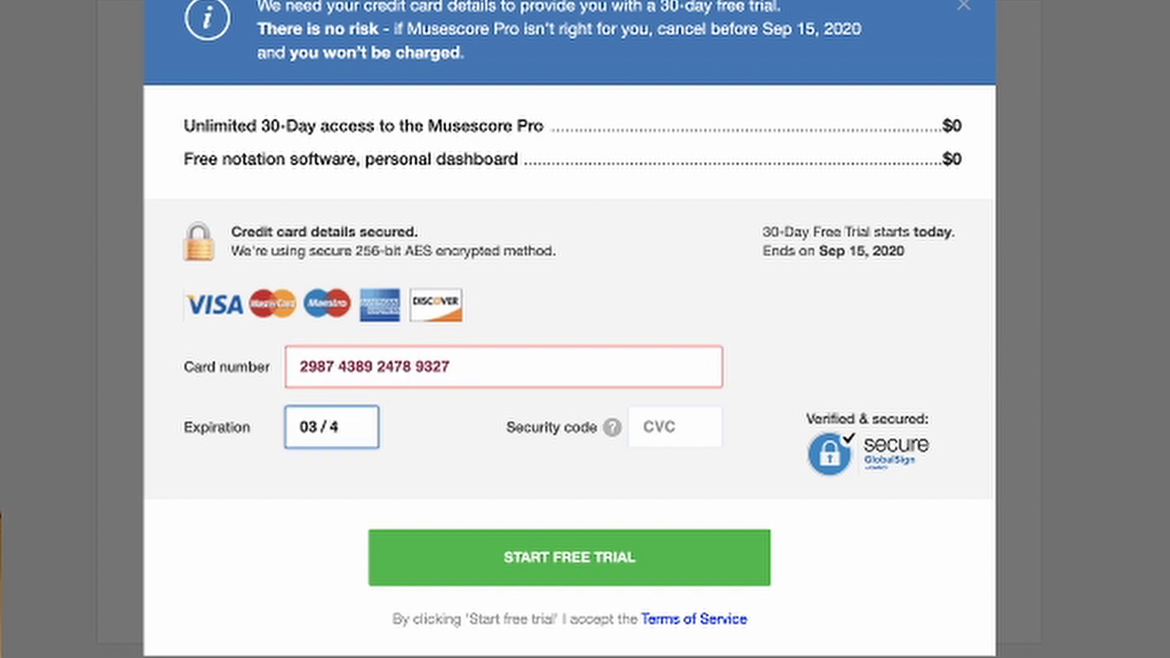
click(486, 558)
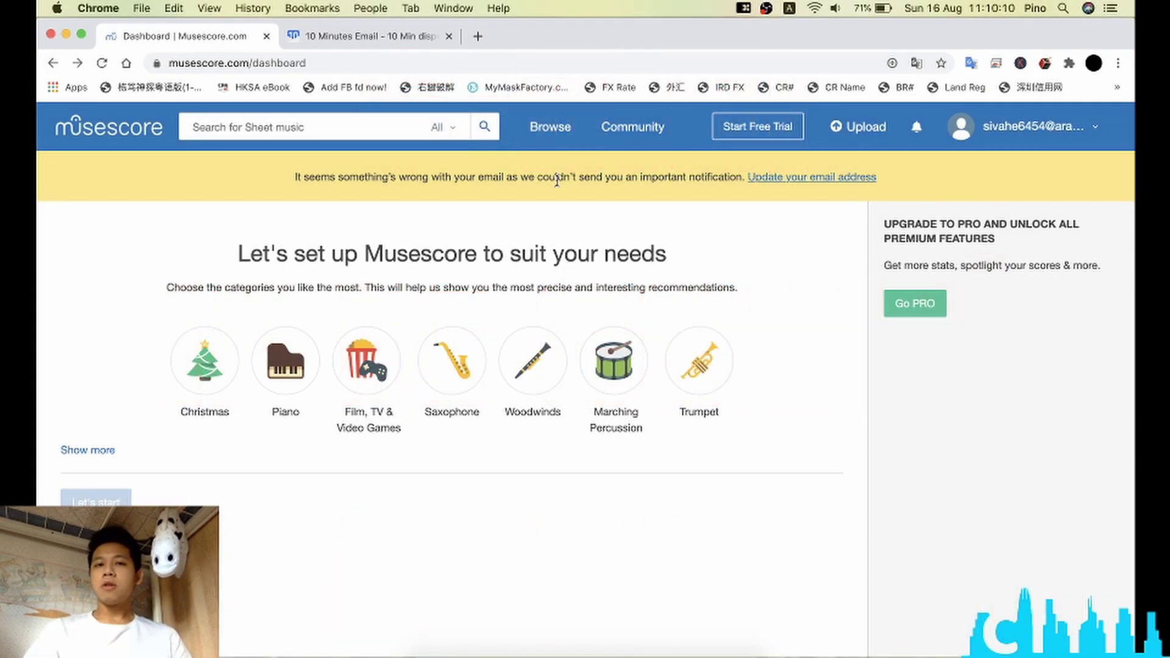
Step: Show the tab's back-history list of earlier pages
right_click(56, 63)
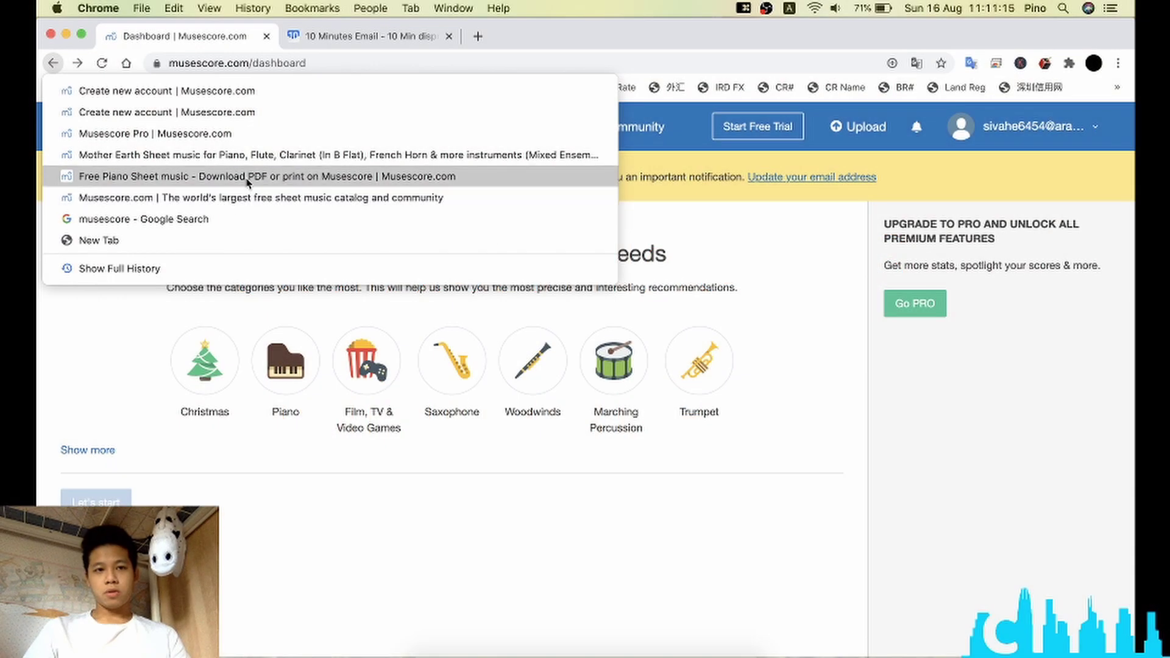
Step: Return to the Mother Earth score page from history and scroll through to its final bars
click(299, 160)
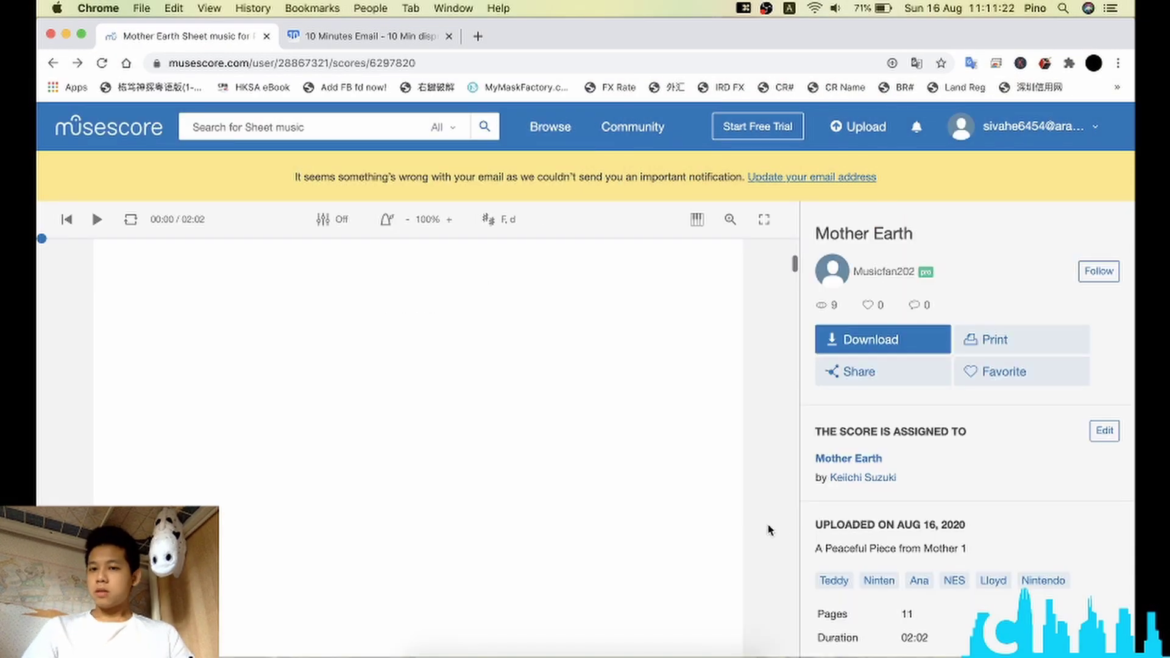
scroll(768, 530, down, 5)
scroll(767, 420, down, 8)
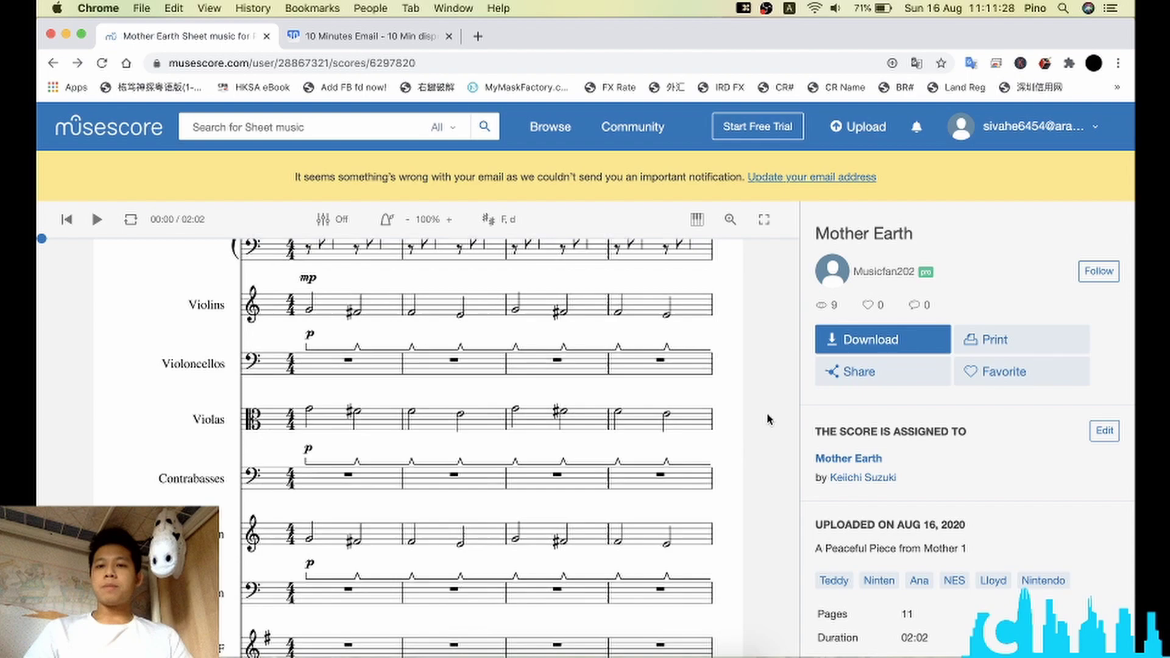
scroll(767, 419, down, 10)
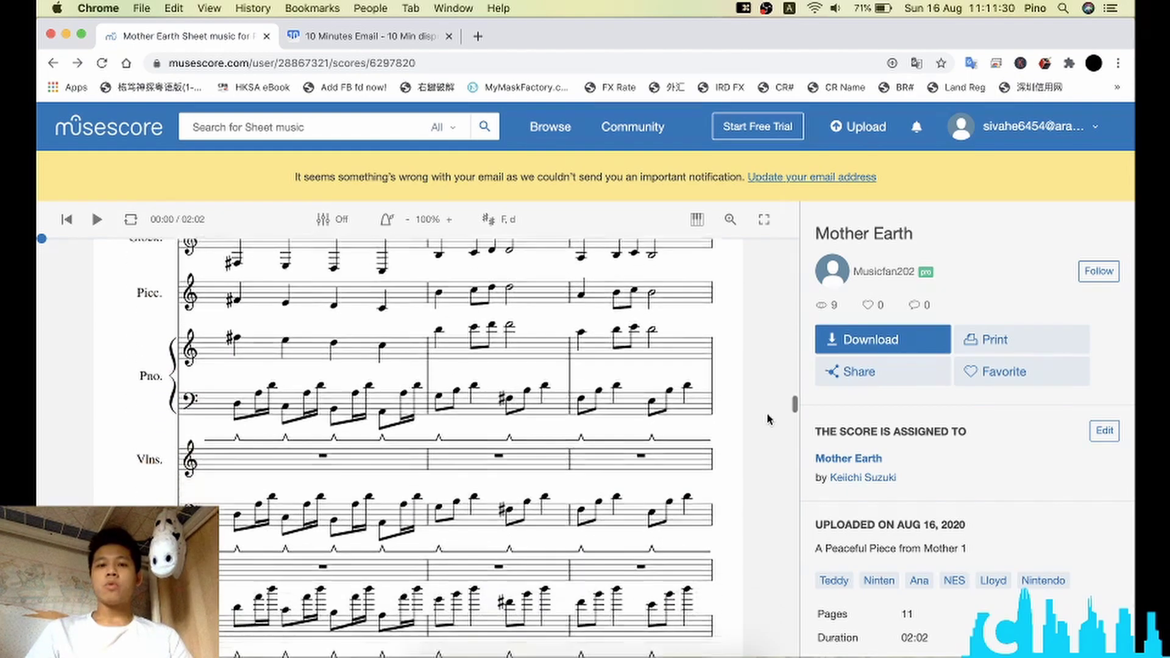
scroll(766, 417, down, 10)
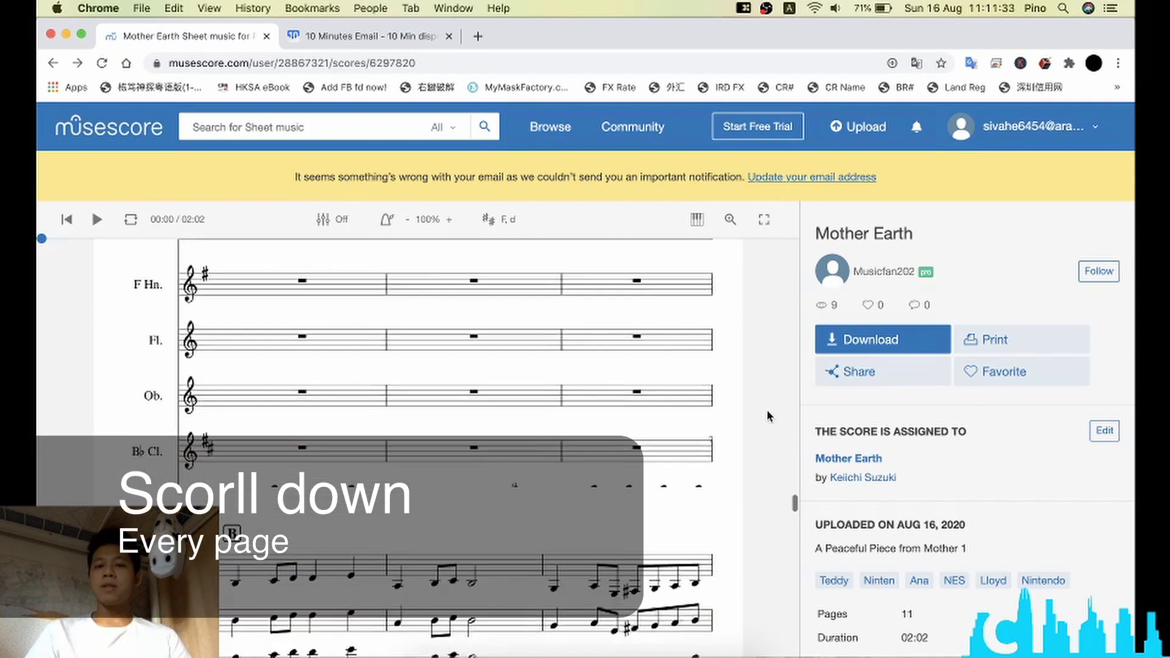
scroll(766, 416, down, 5)
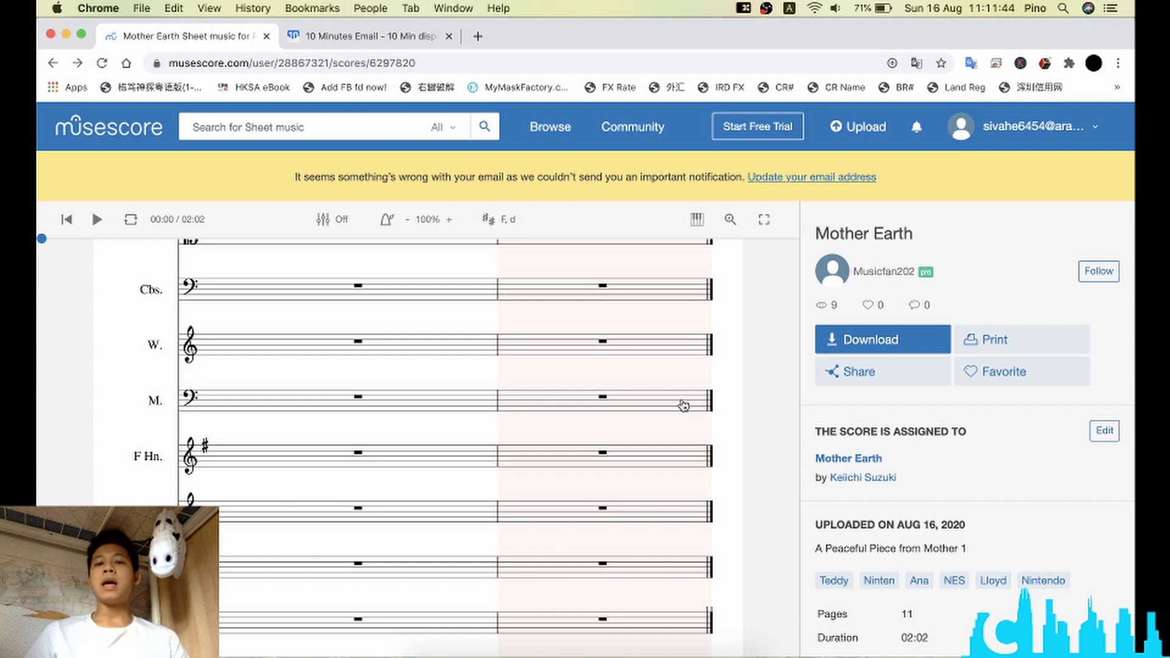
scroll(695, 401, up, 5)
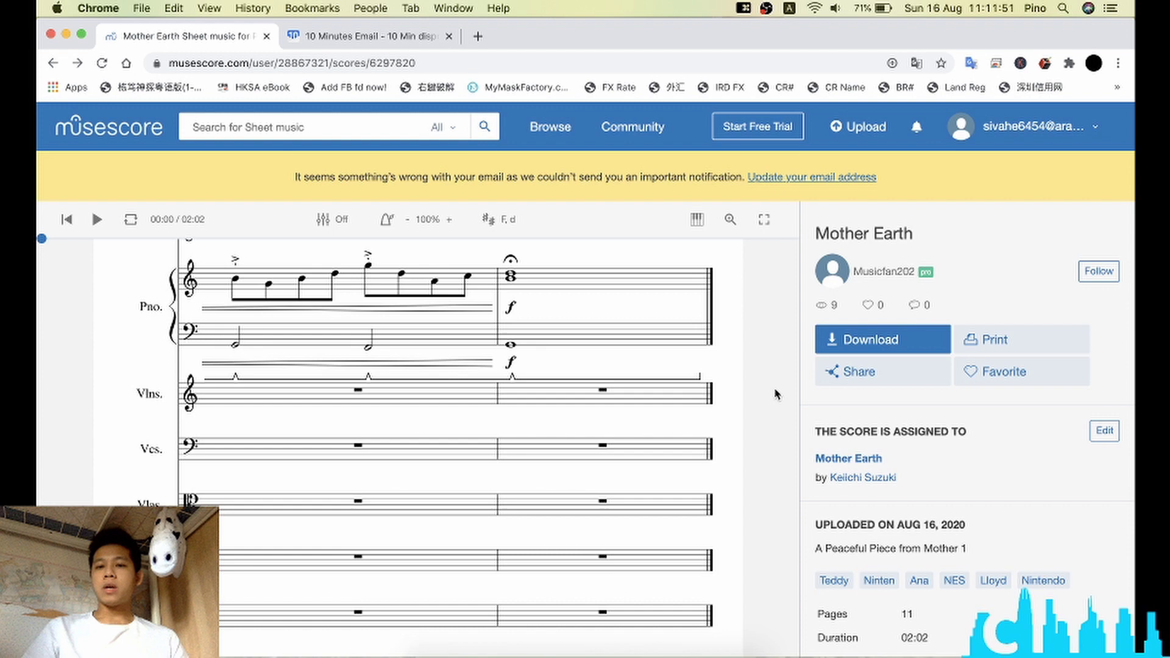
Step: Inspect the score page to open Chrome's developer tools
right_click(776, 394)
click(775, 373)
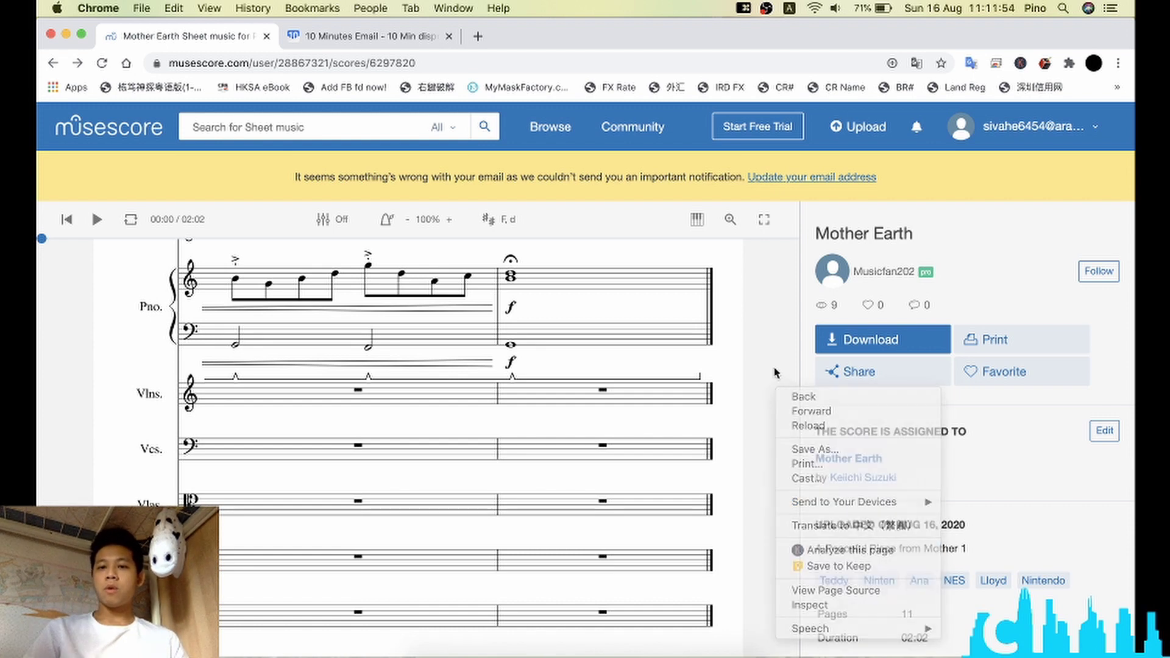
right_click(775, 373)
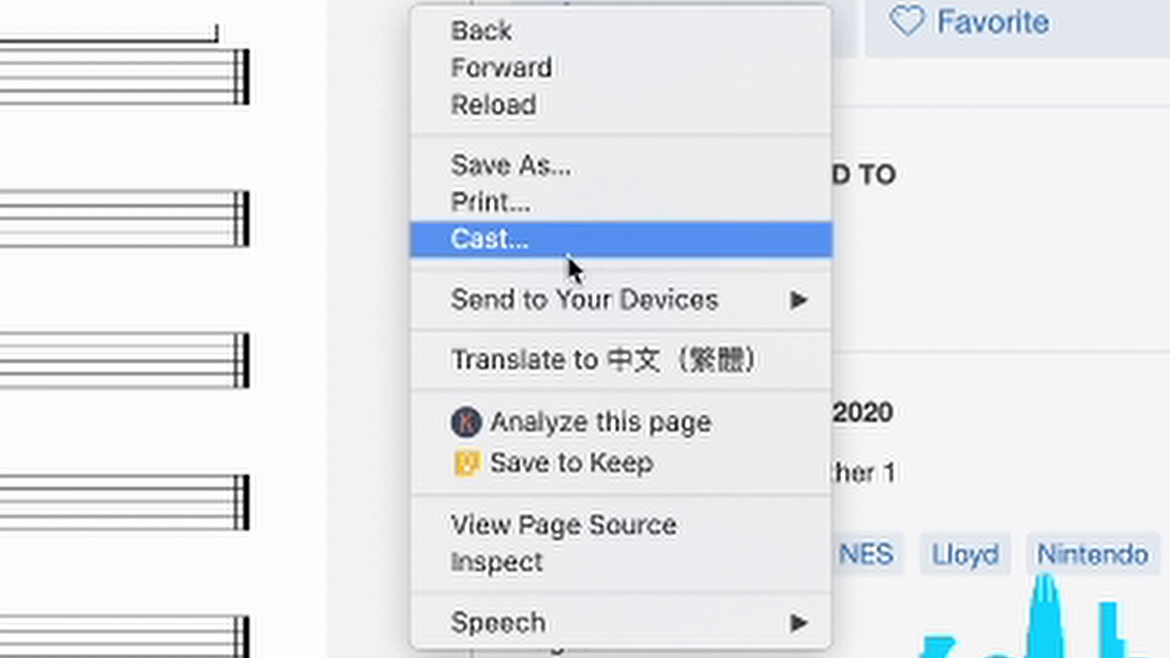
click(613, 570)
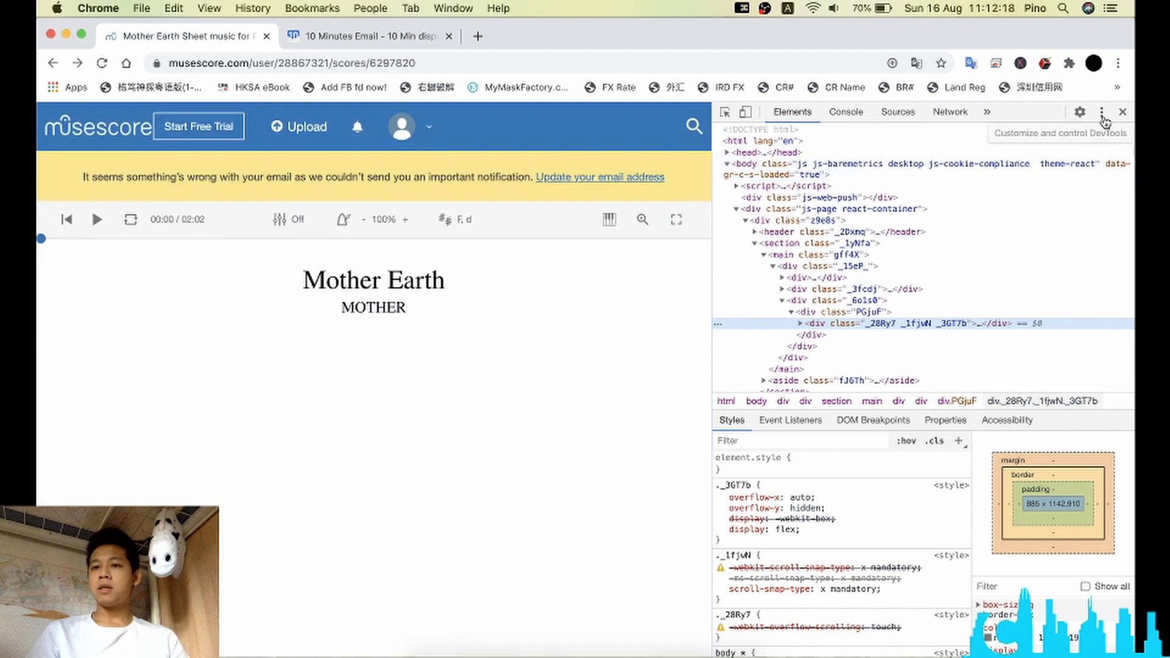
Step: Show the additional DevTools panels from the » overflow menu
click(1103, 114)
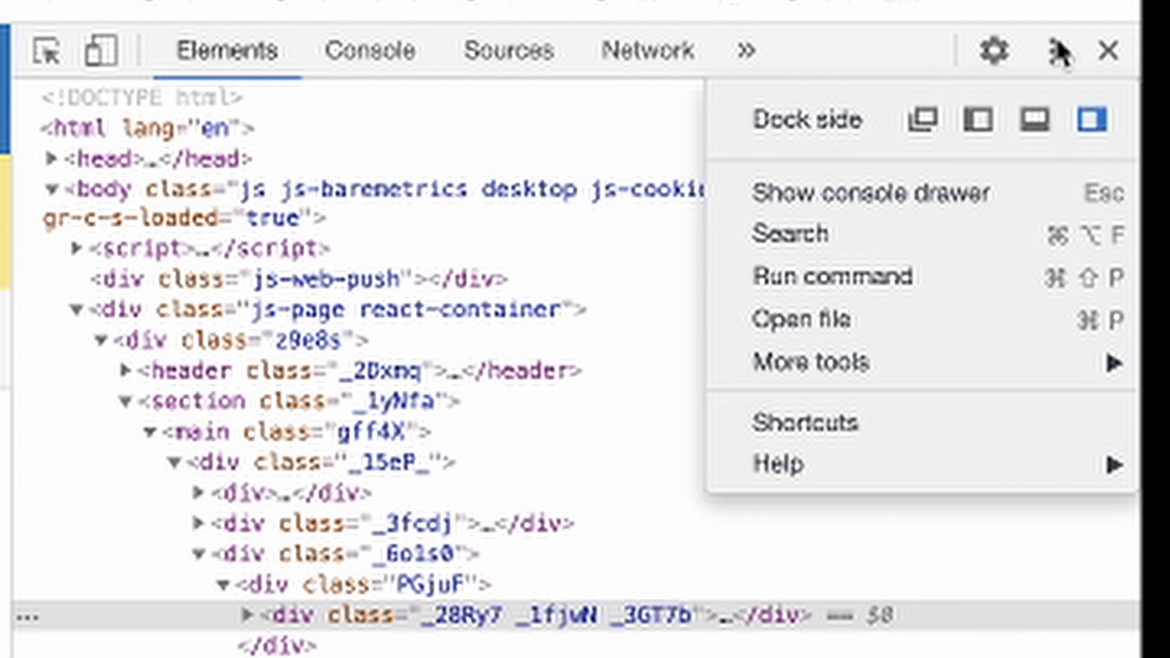
click(1051, 54)
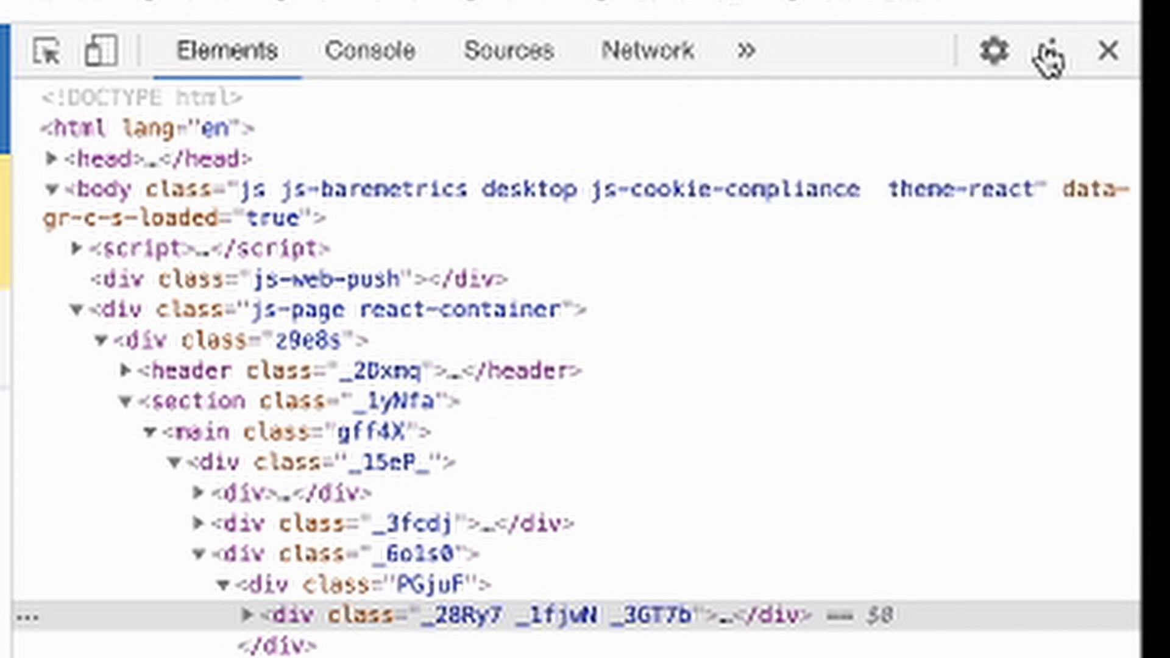
click(1050, 54)
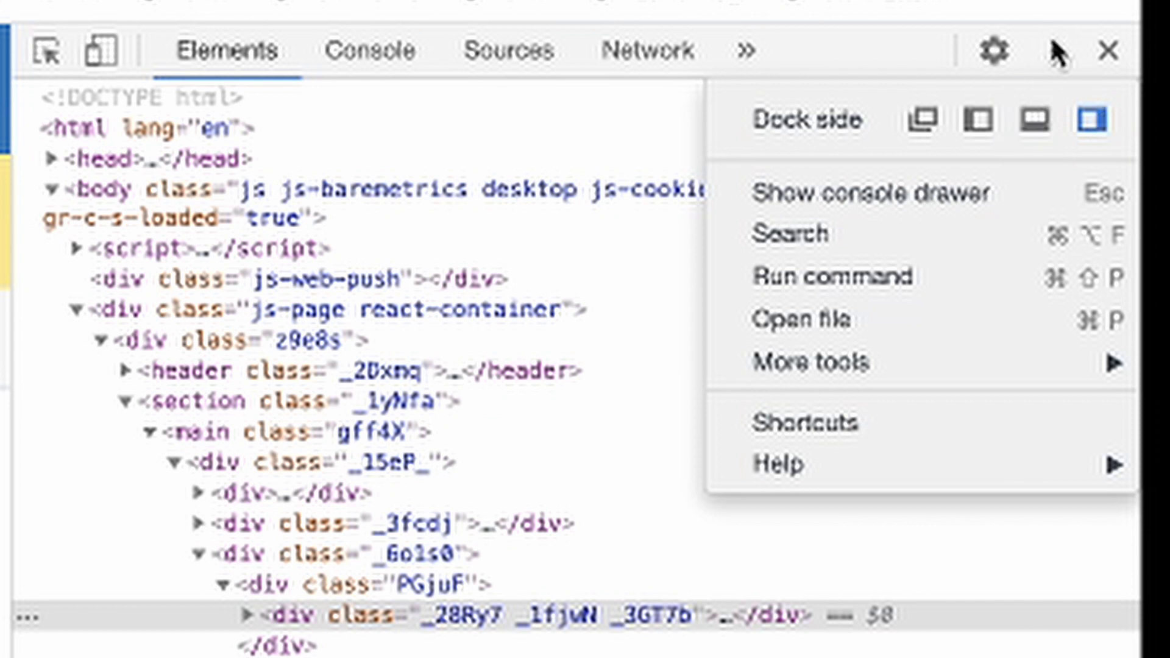
click(1052, 51)
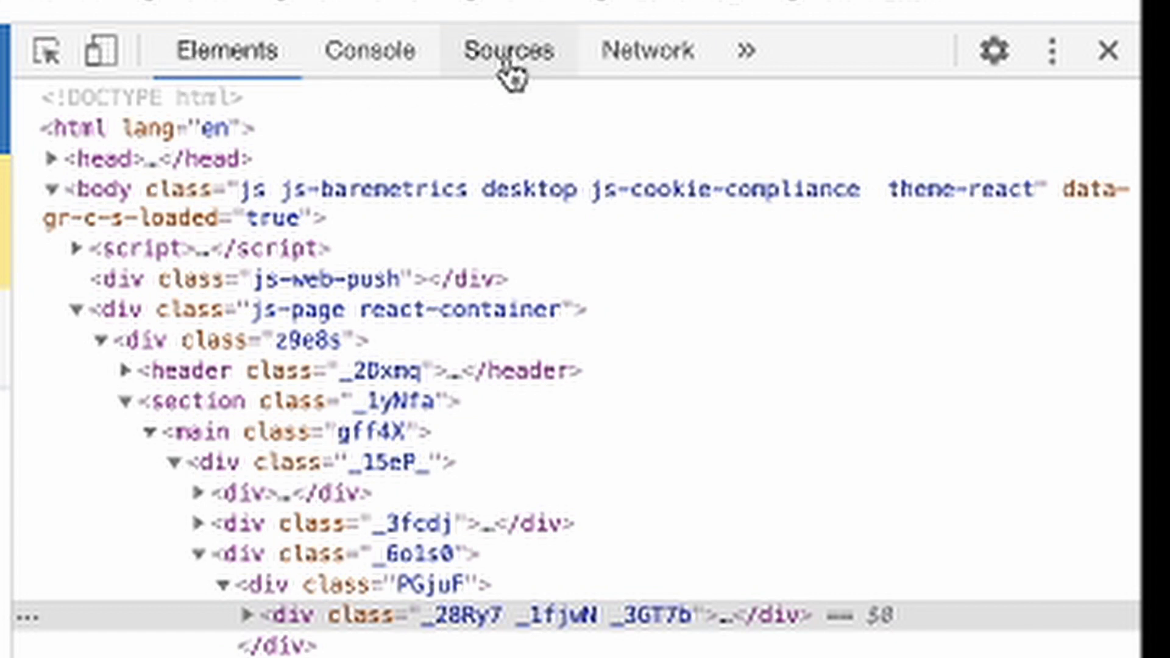
click(745, 51)
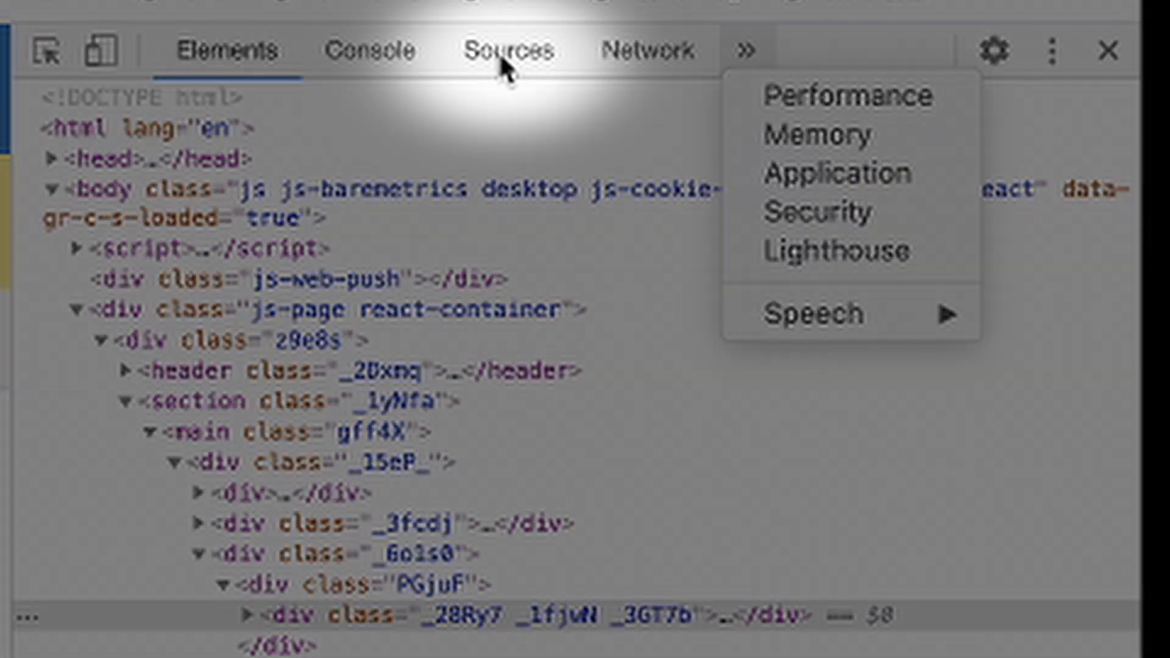
Step: In Sources, expand static > musescore > scoredata and select score_0.svg
click(499, 53)
click(497, 61)
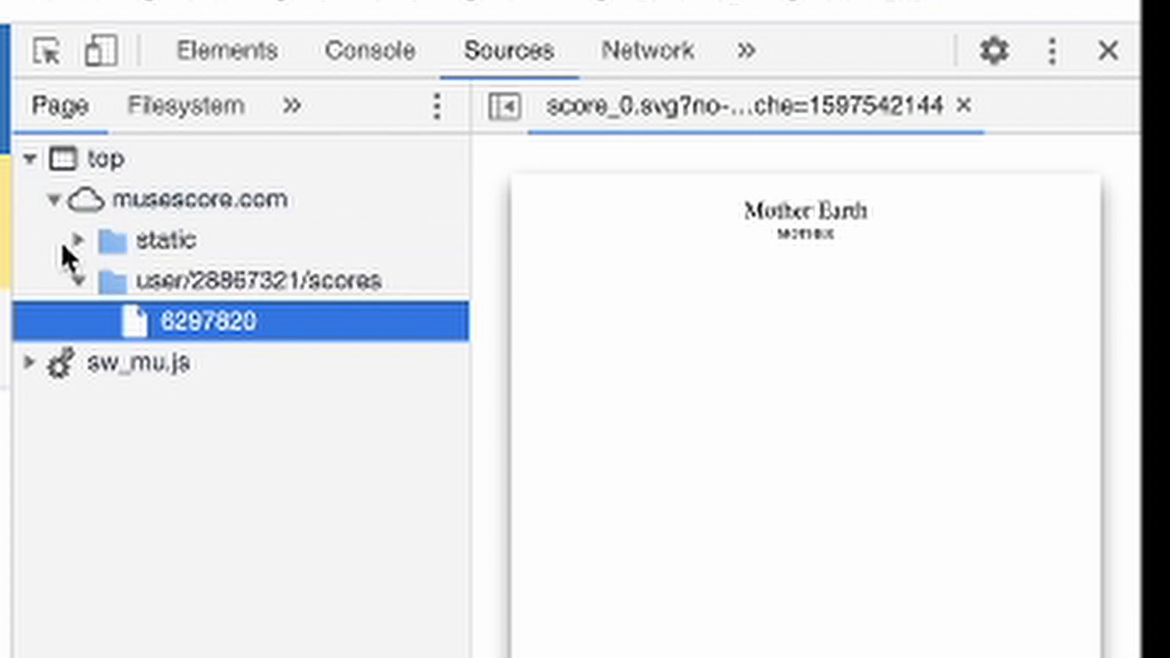
click(77, 241)
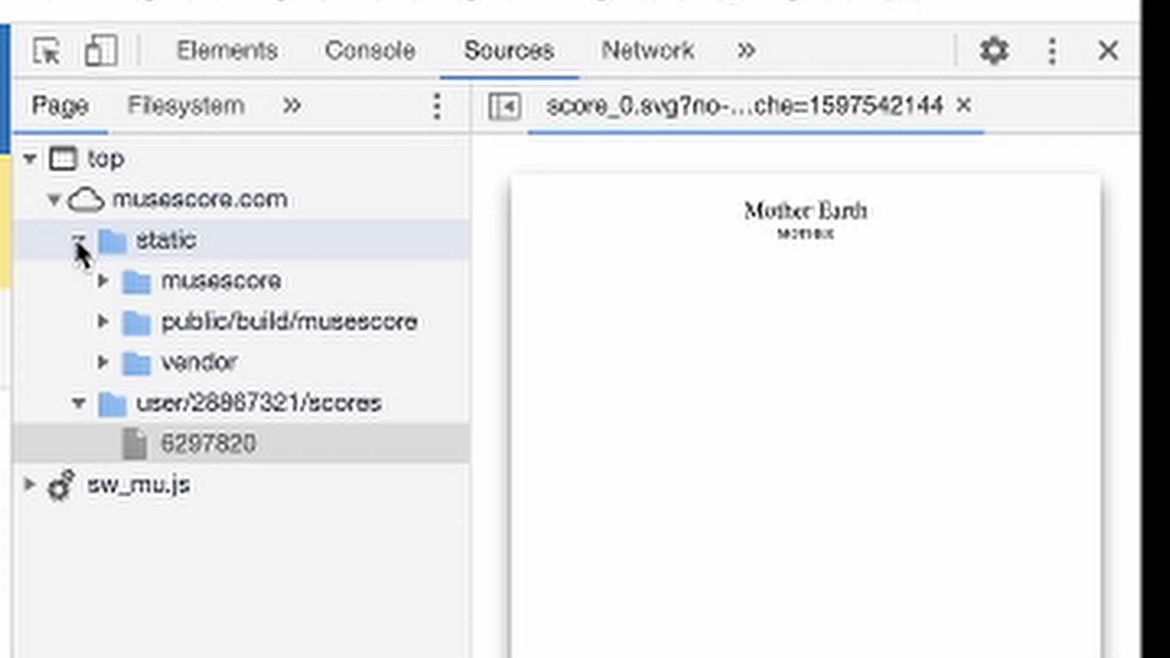
click(104, 280)
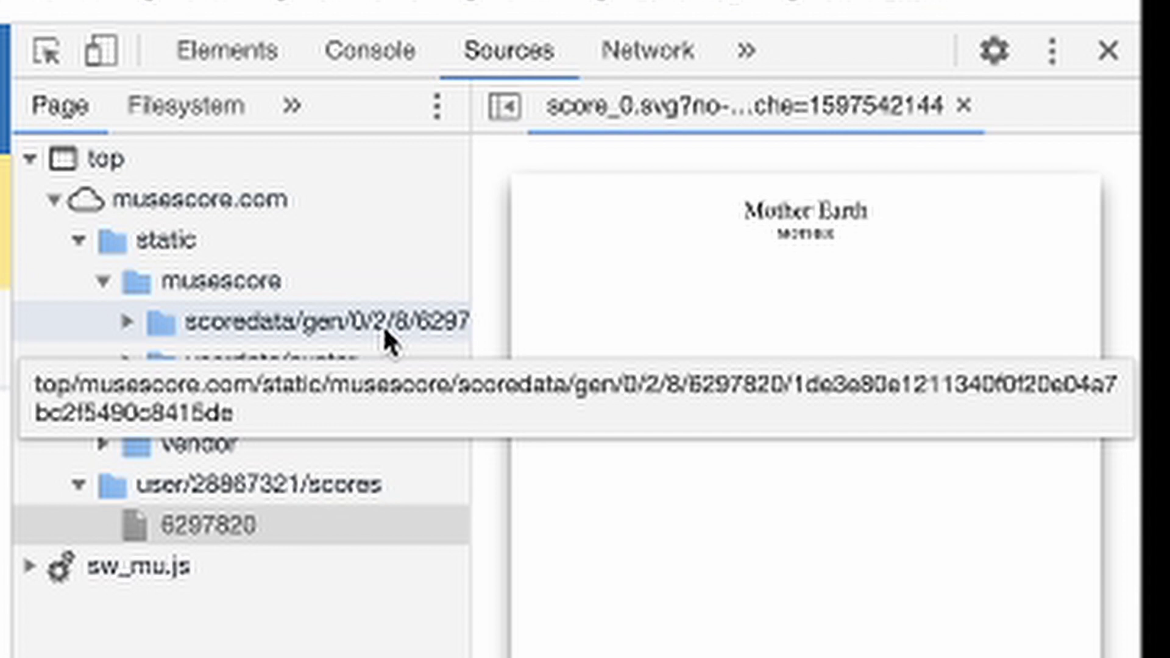
click(127, 321)
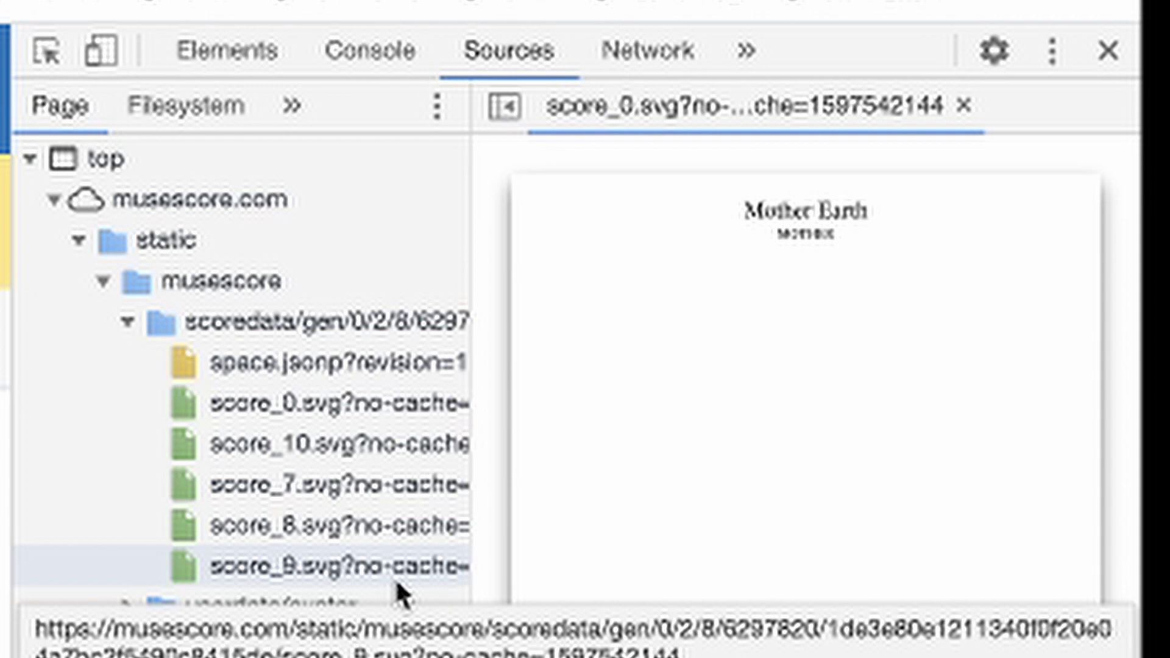
click(400, 411)
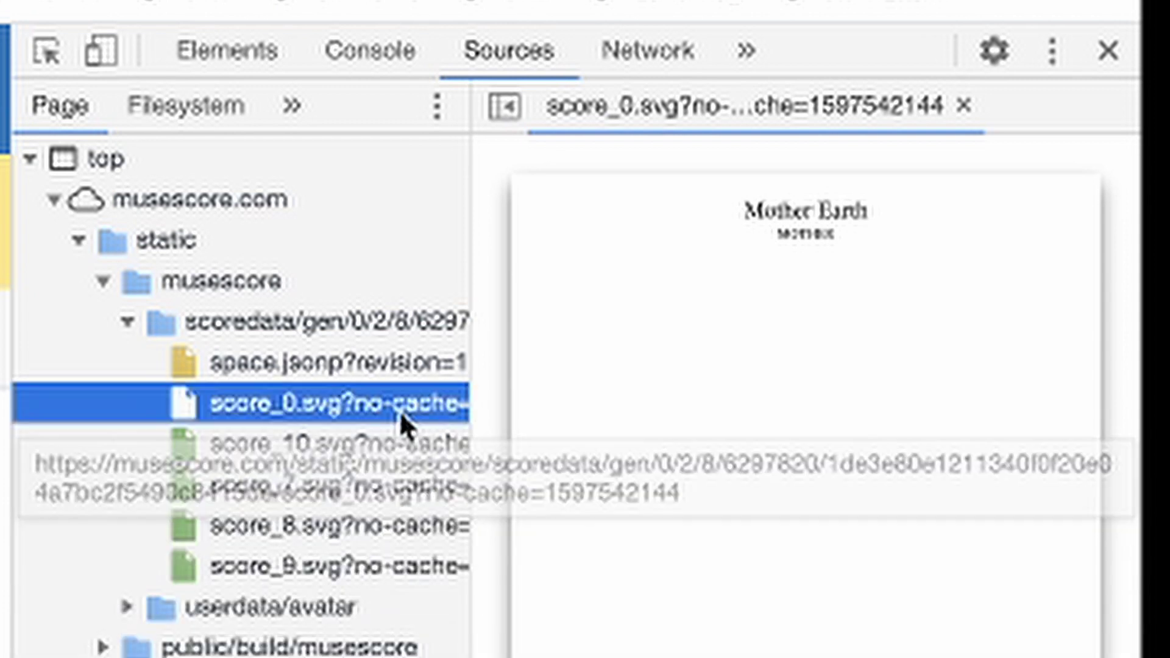
Step: Open score_0.svg in its own tab and scroll over the page
right_click(400, 411)
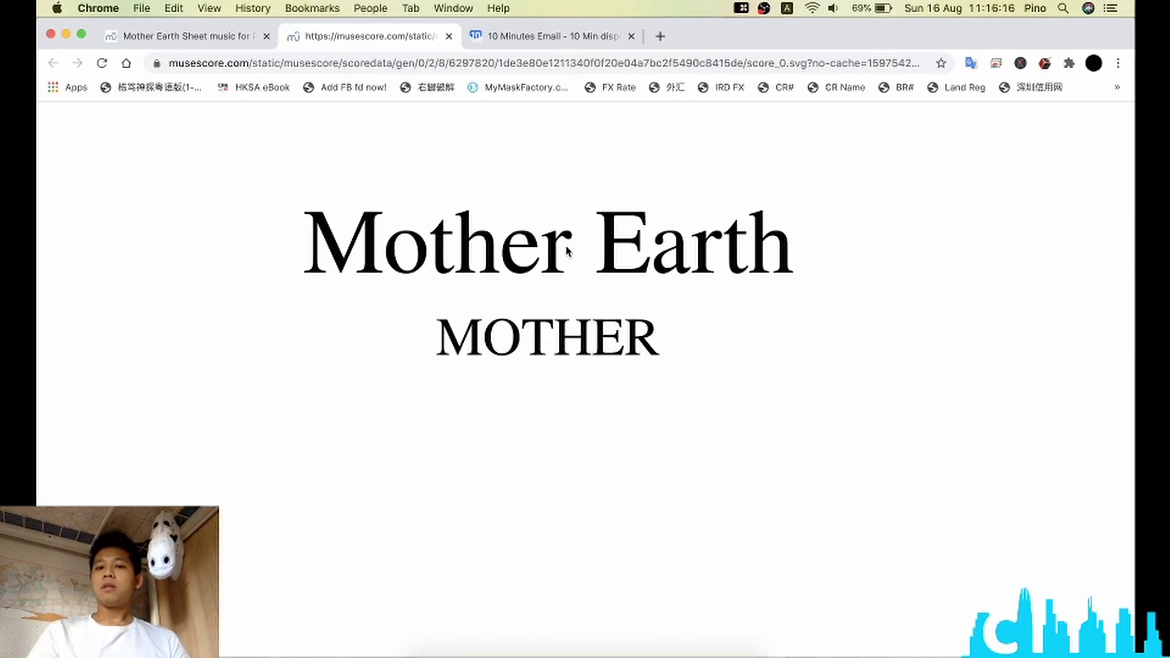
scroll(570, 246, up, 5)
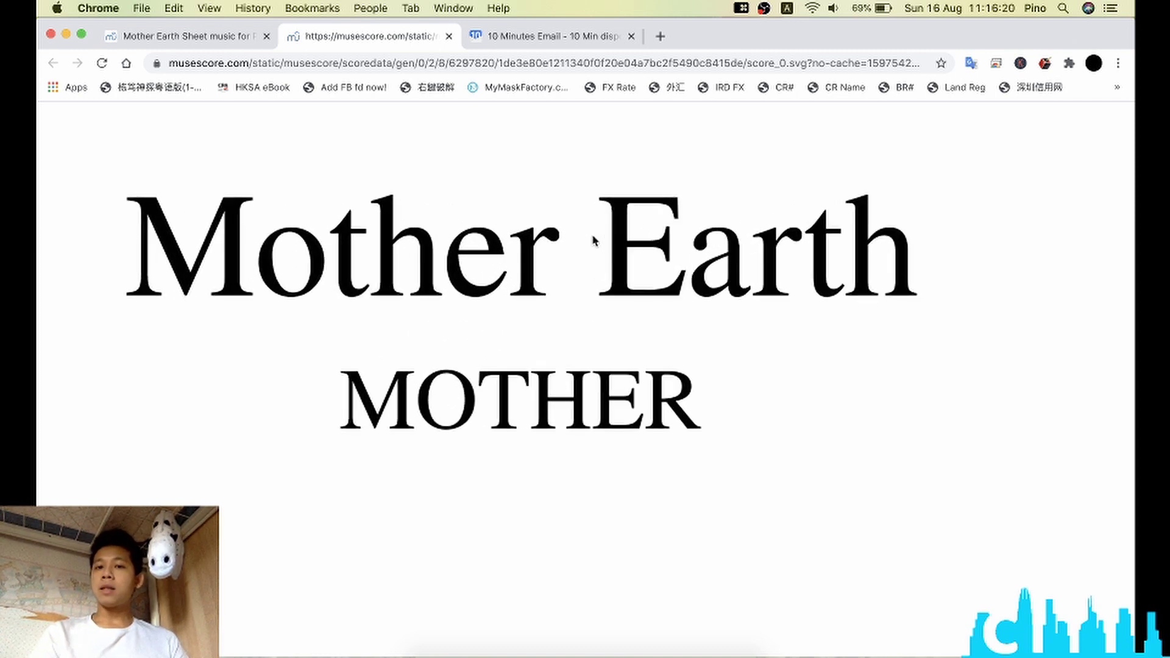
scroll(594, 241, up, 3)
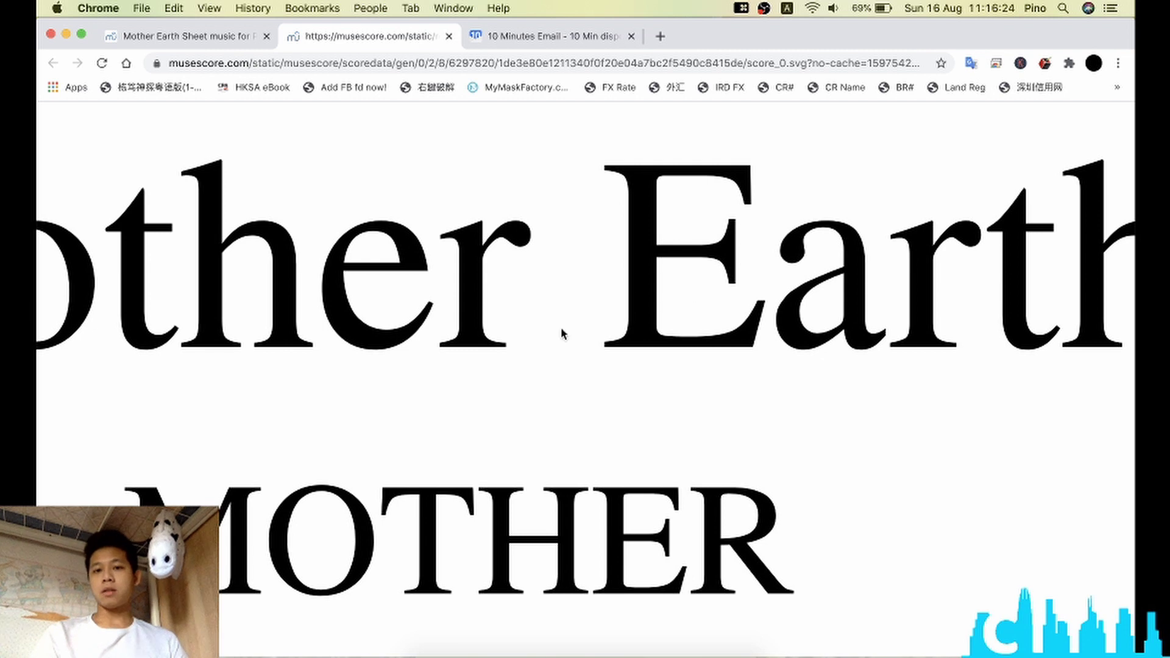
scroll(563, 333, up, 2)
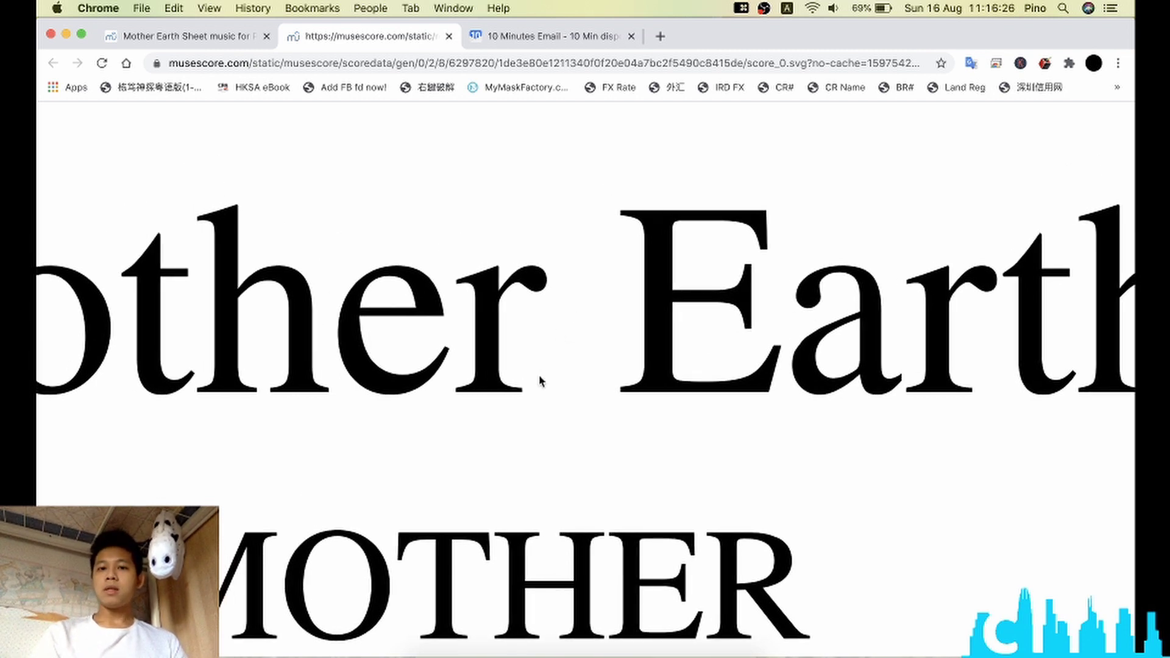
scroll(539, 379, down, 3)
scroll(539, 380, down, 2)
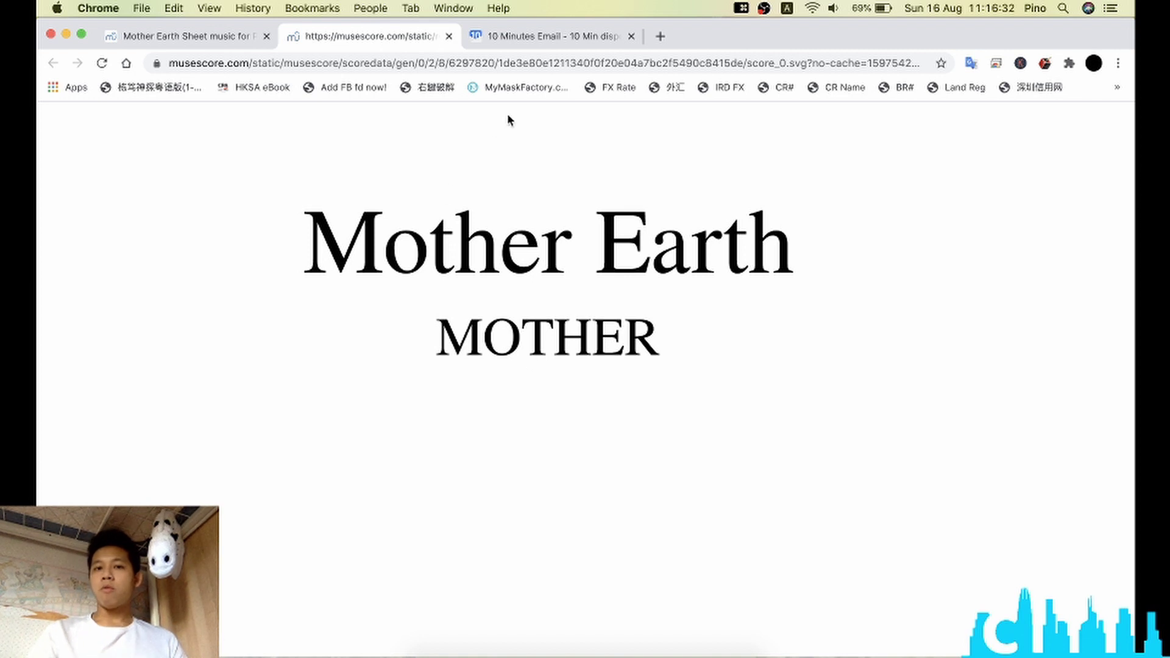
scroll(766, 436, down, 3)
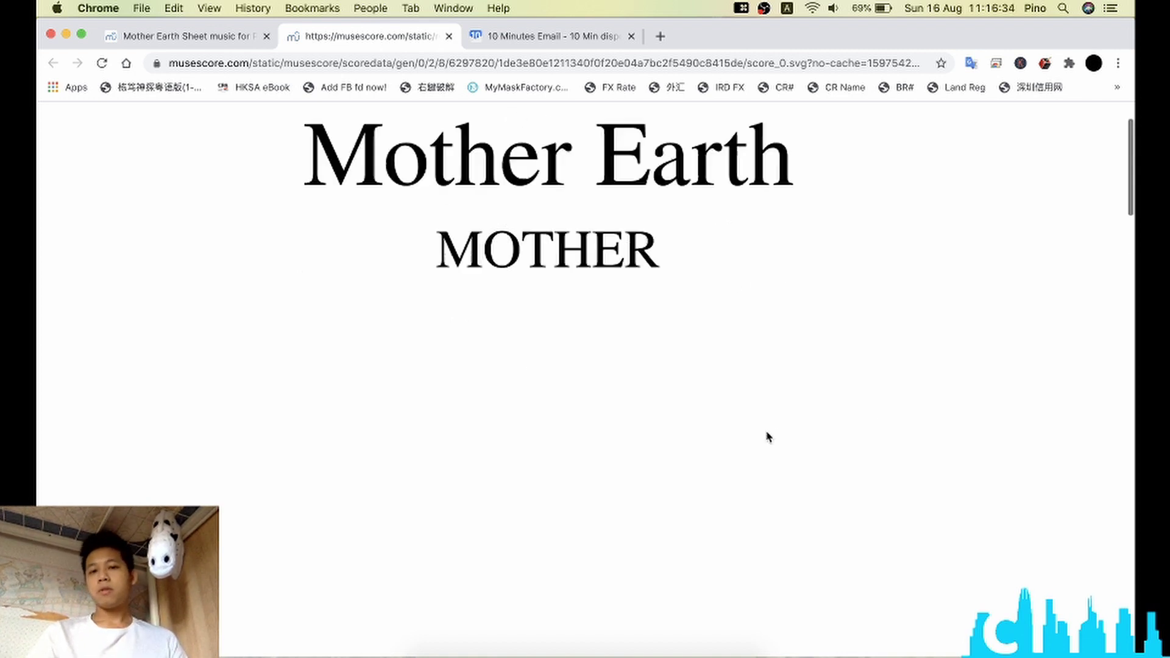
scroll(761, 341, up, 3)
Step: Start saving the page via Save As, keeping the name score_0.svg
right_click(761, 340)
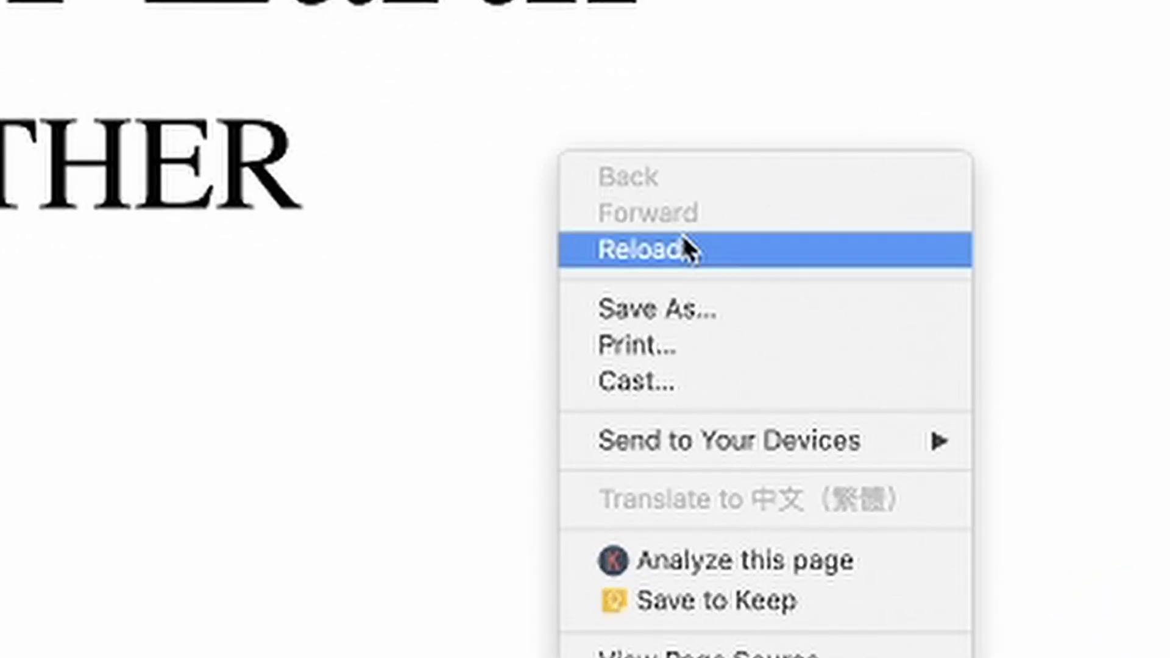
click(728, 316)
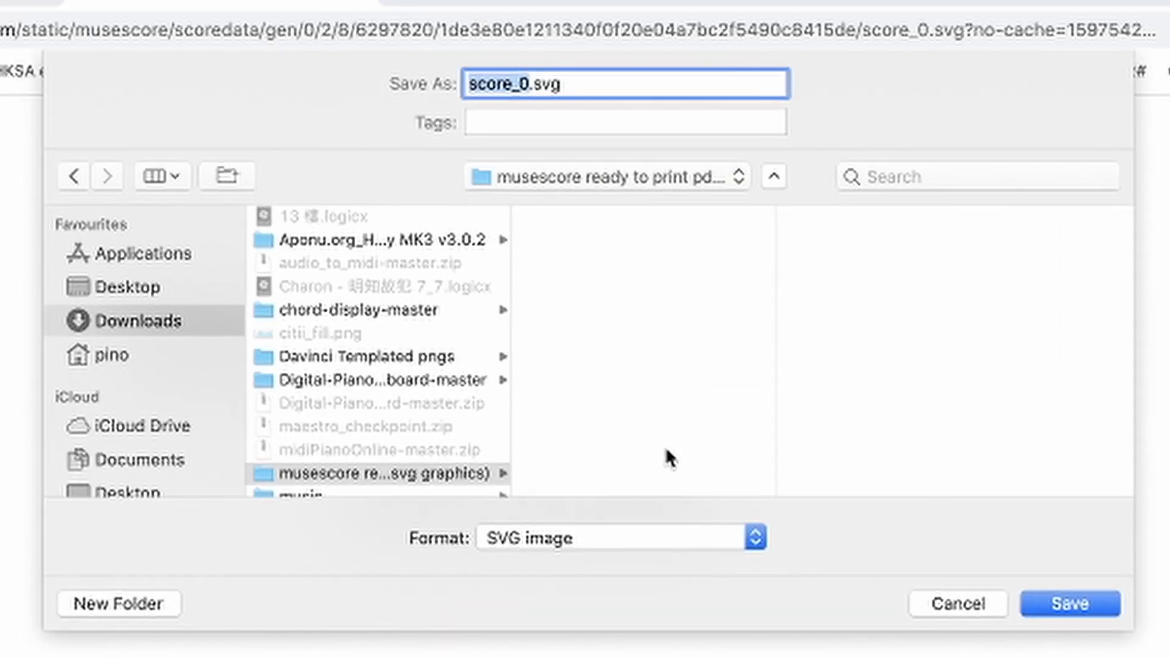
key(Right)
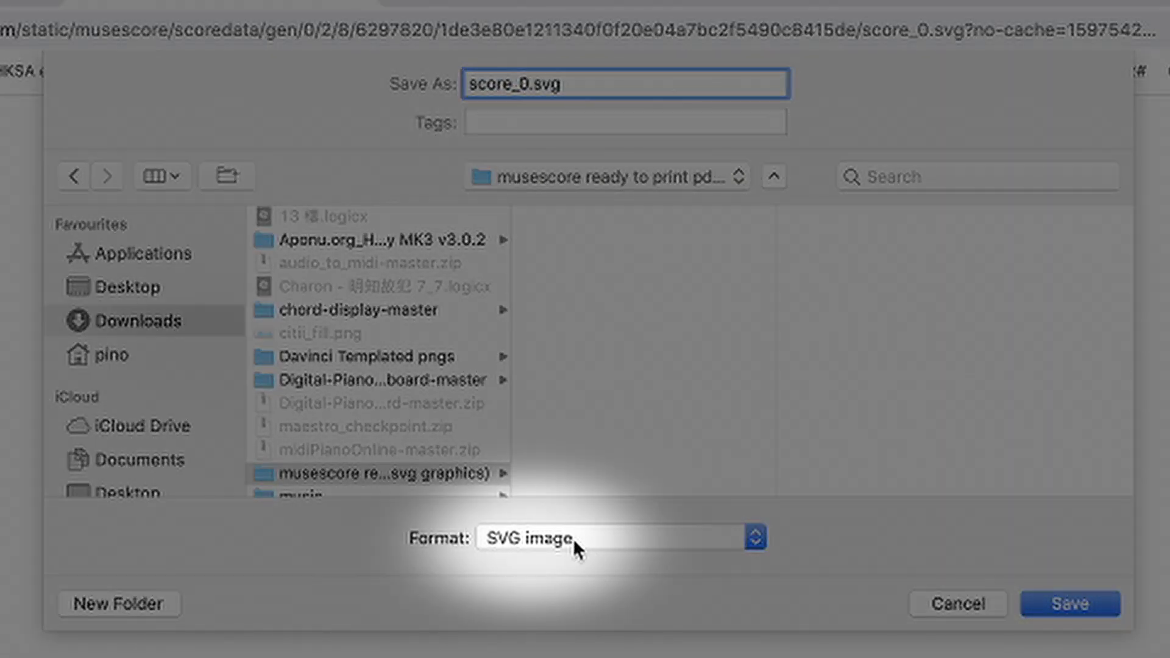
Step: Save score_0.svg as an SVG Image in the musescore ready to print folder
click(573, 539)
click(666, 537)
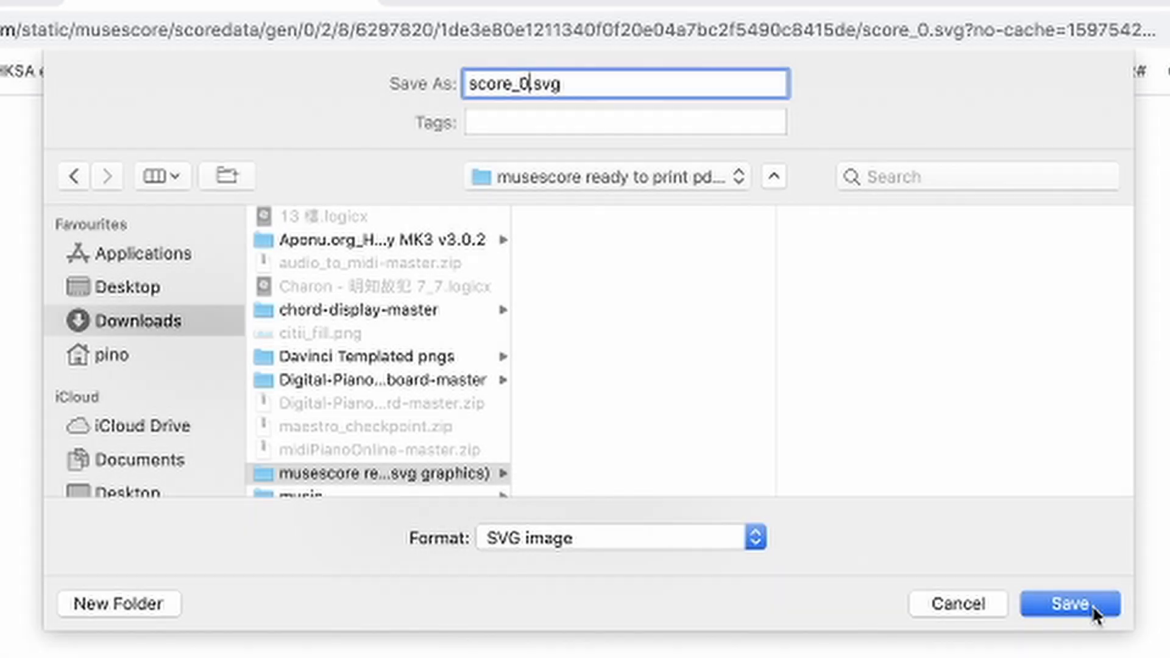
click(1093, 606)
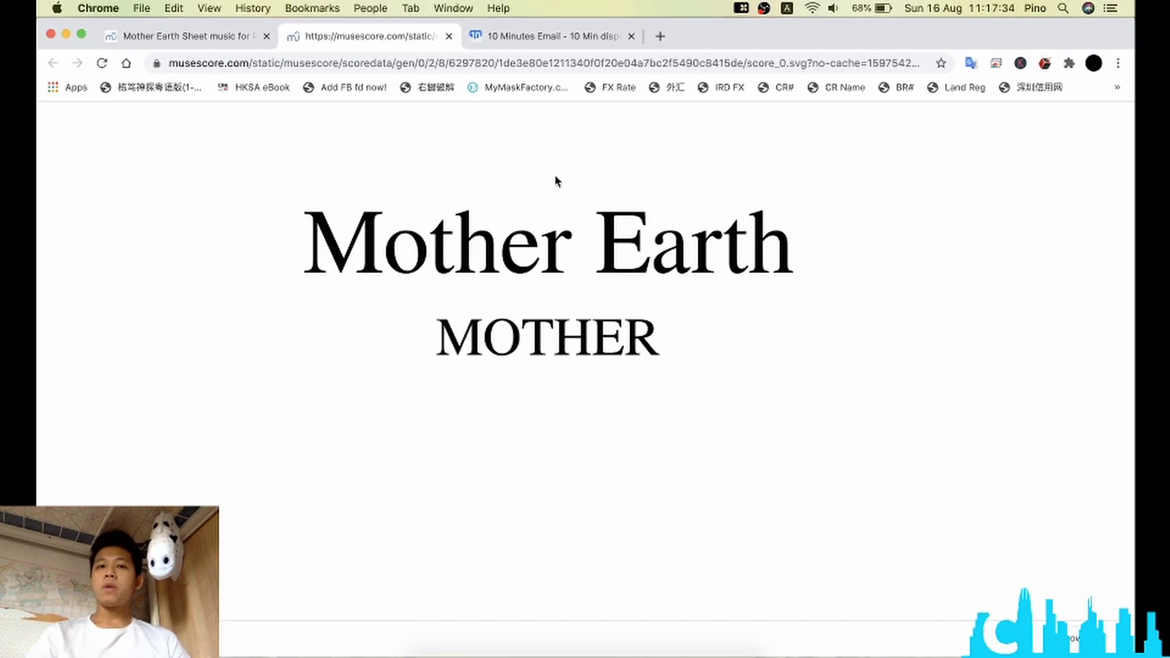
Step: Change score_0 to score_1 in the address bar to load the second page
click(447, 62)
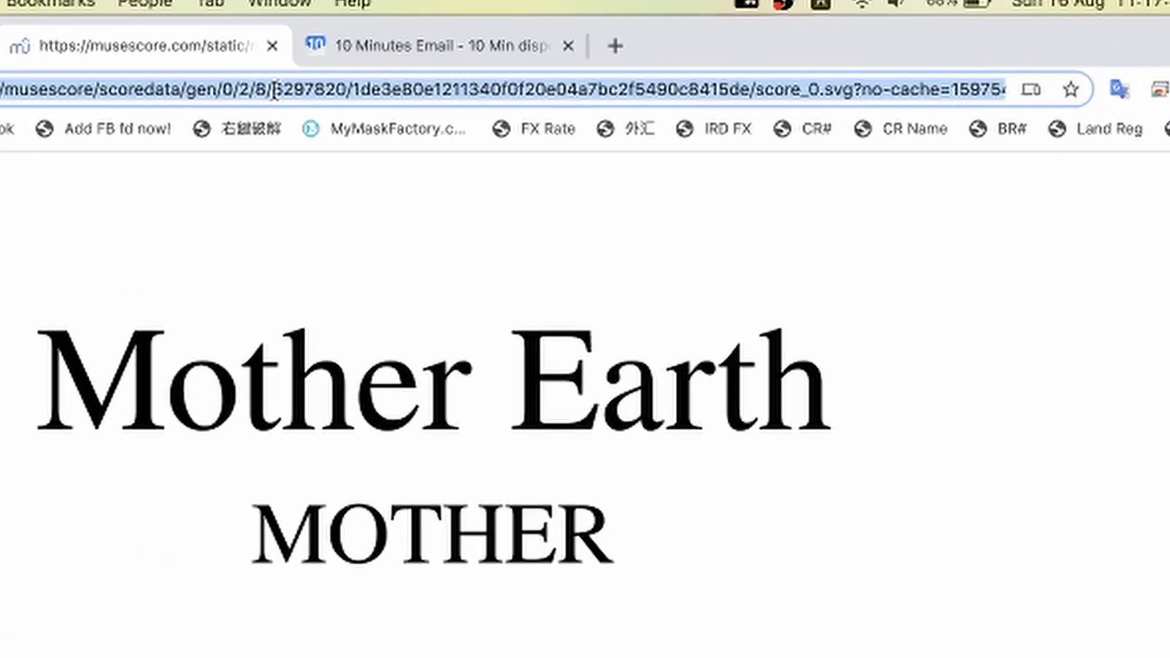
click(703, 89)
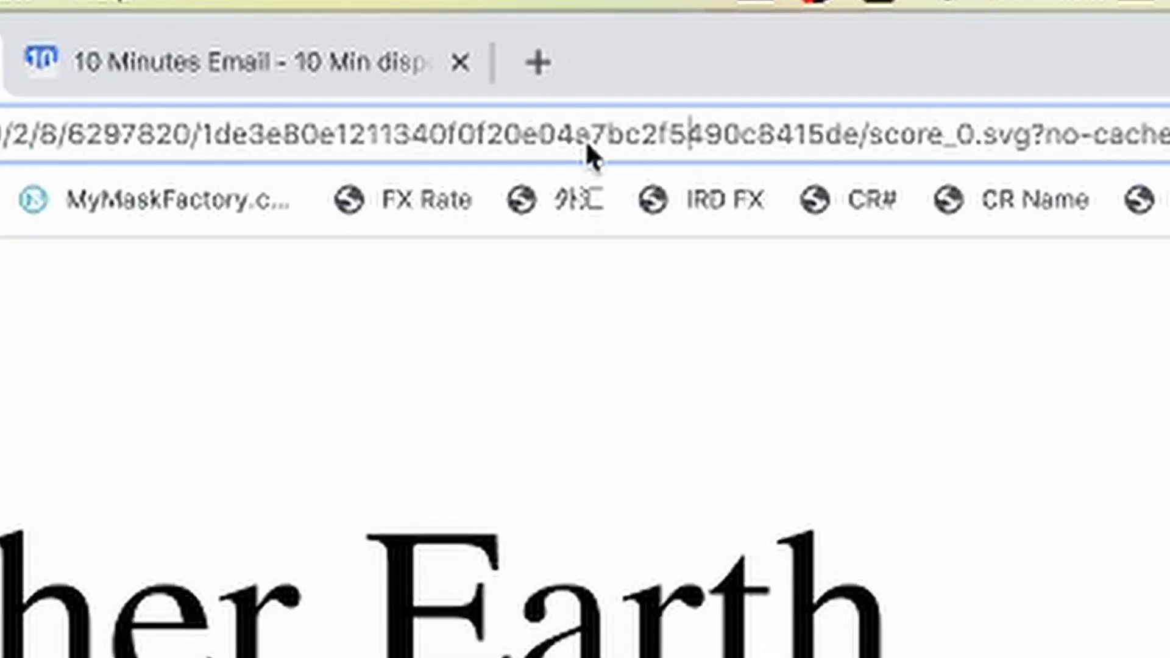
drag(813, 89, 874, 91)
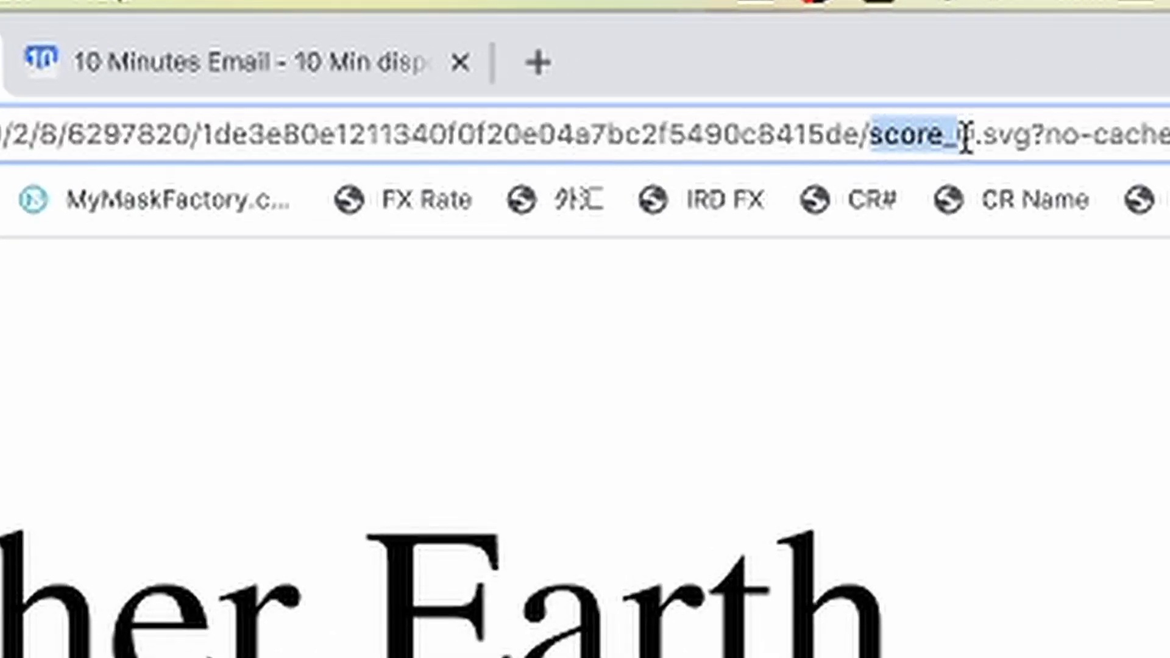
drag(966, 136, 1024, 137)
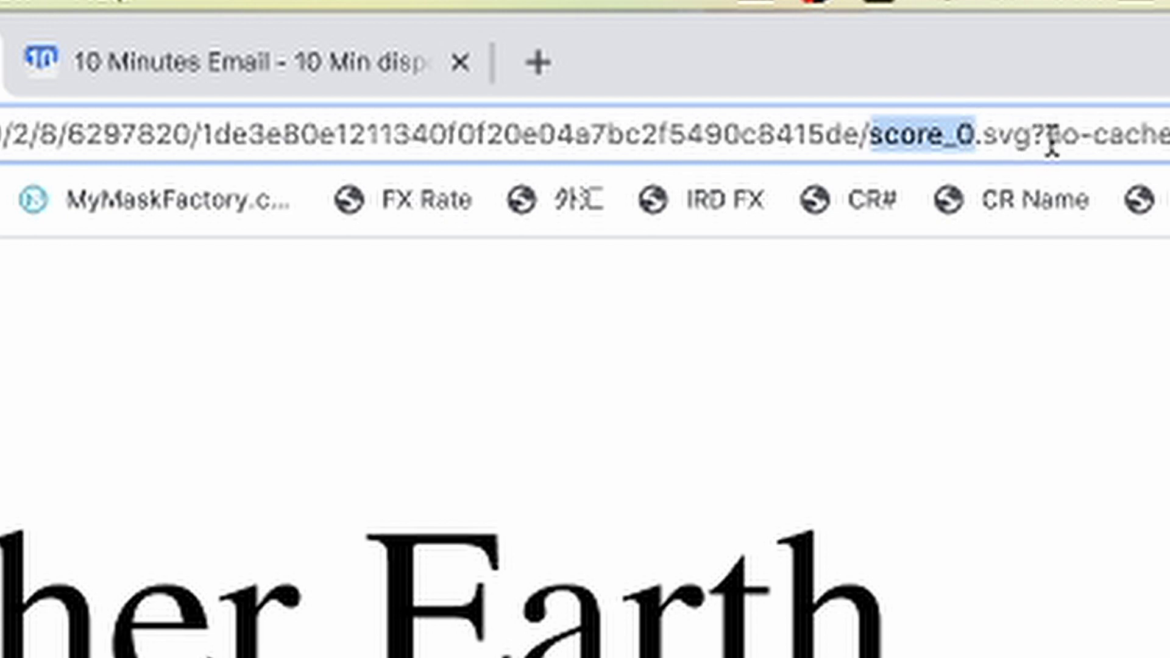
click(995, 137)
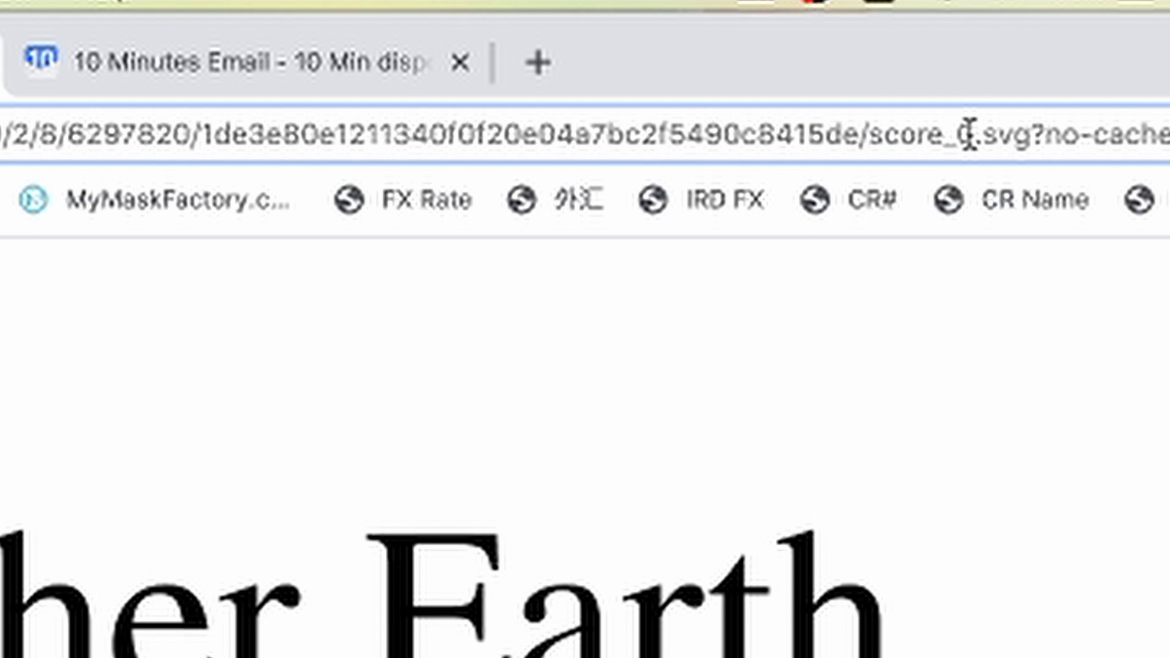
key(shift+Left)
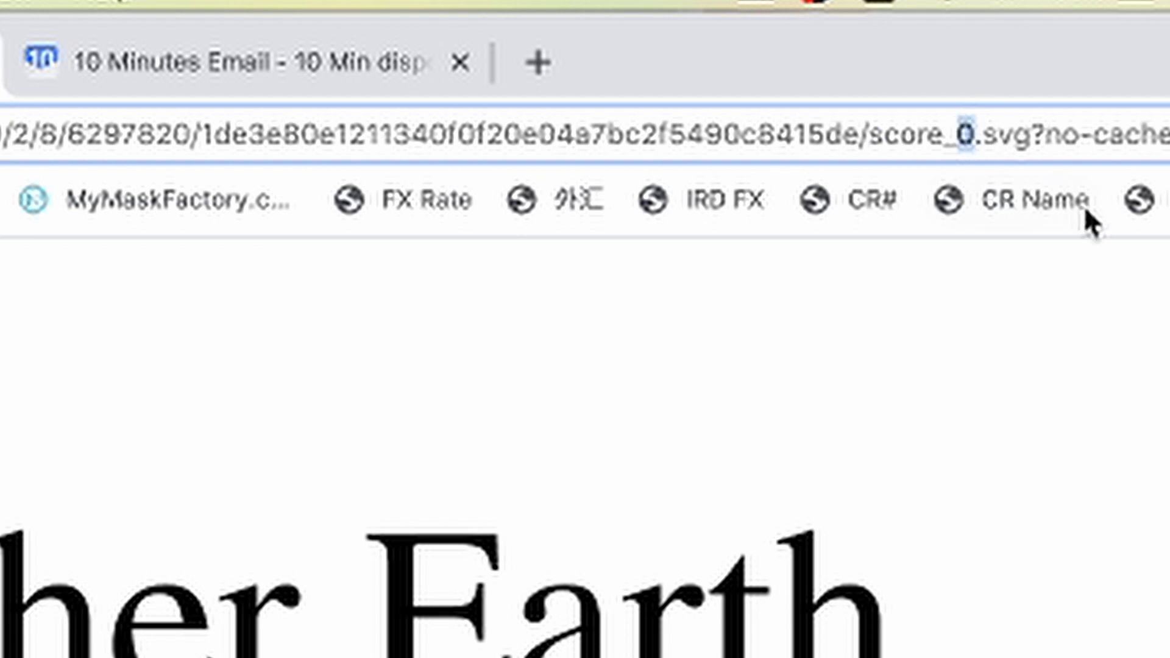
text(1)
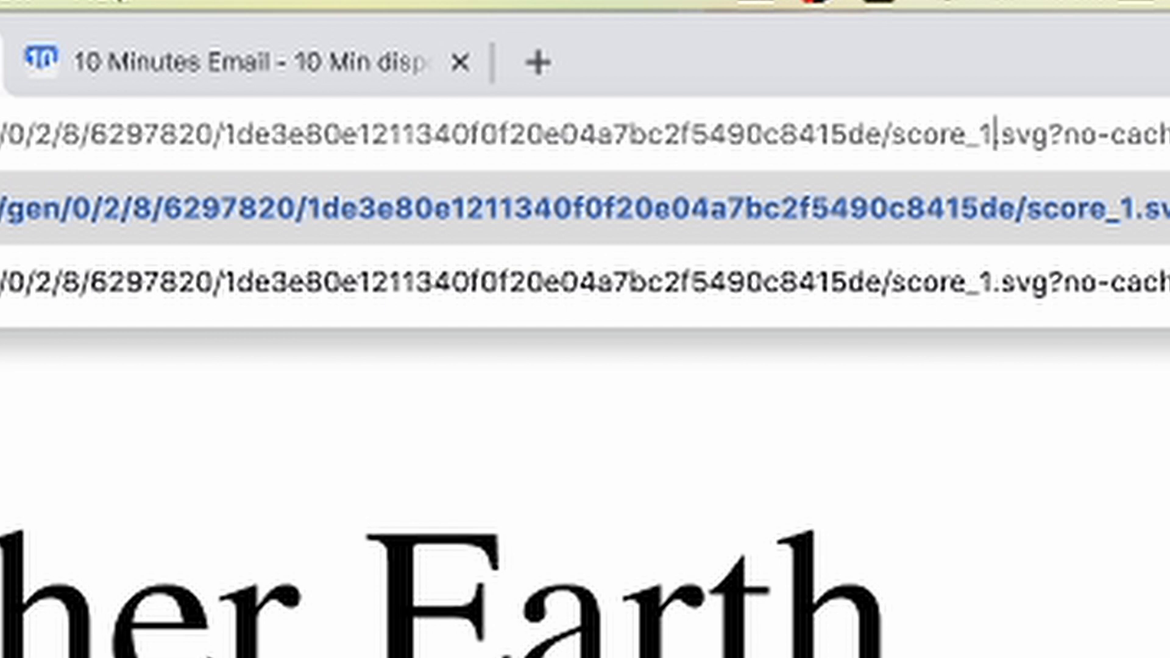
key(Return)
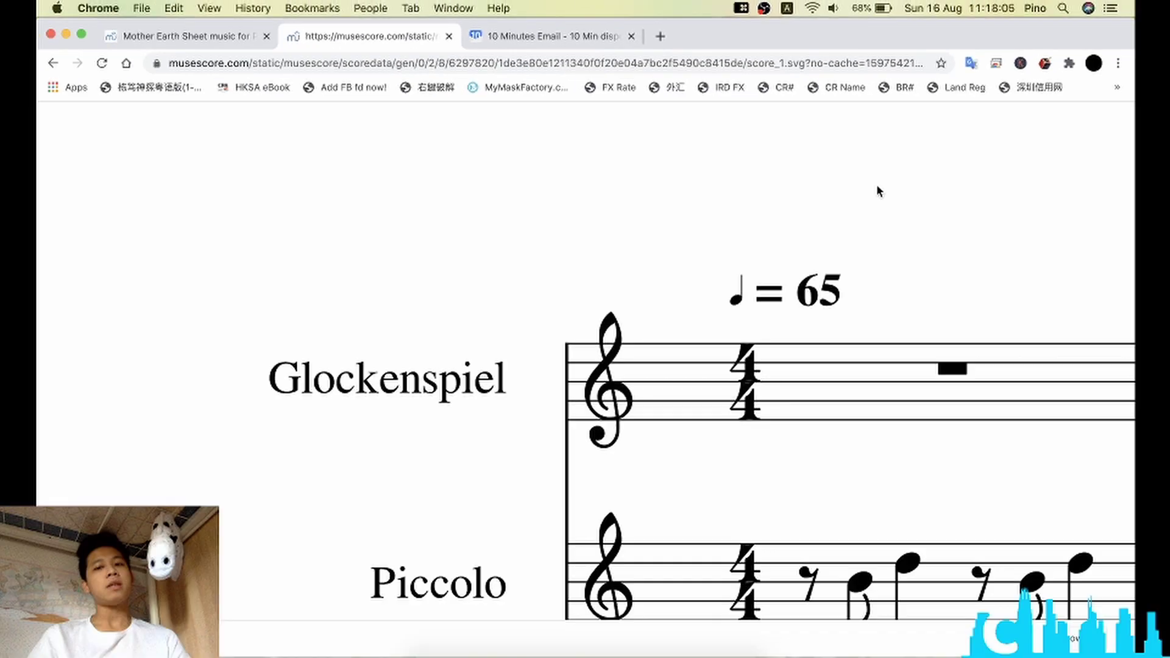
Step: Save the score_1 page as score_1.svg, keeping the suggested name, in the score_0.svg folder
scroll(930, 321, right, 10)
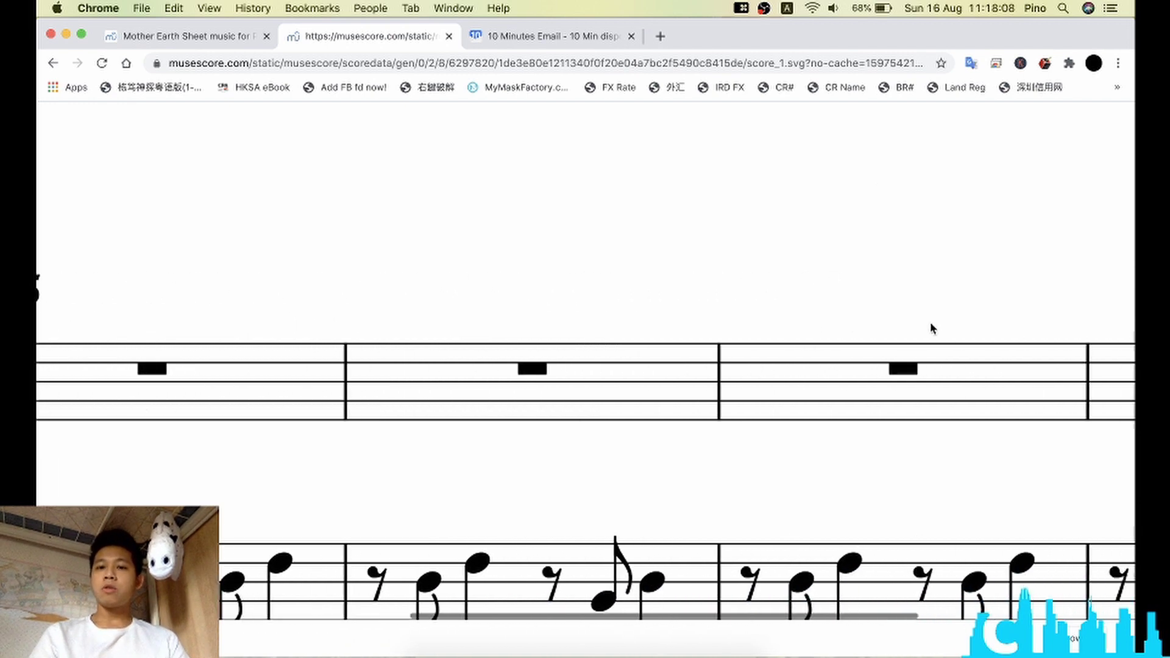
scroll(931, 323, left, 15)
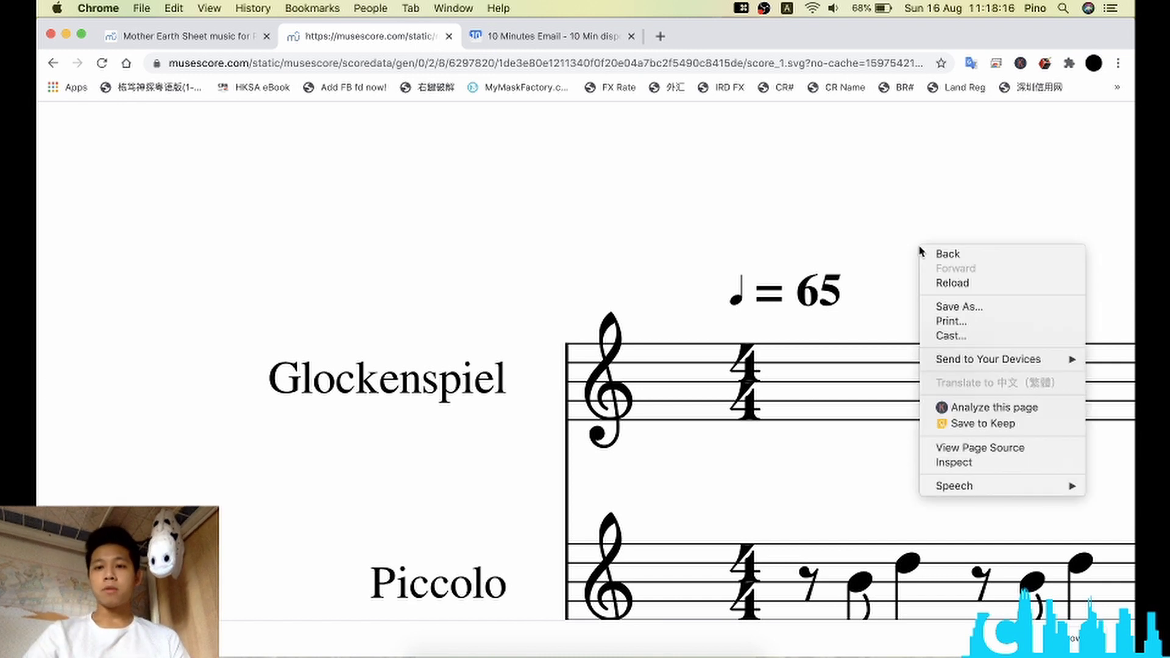
right_click(921, 252)
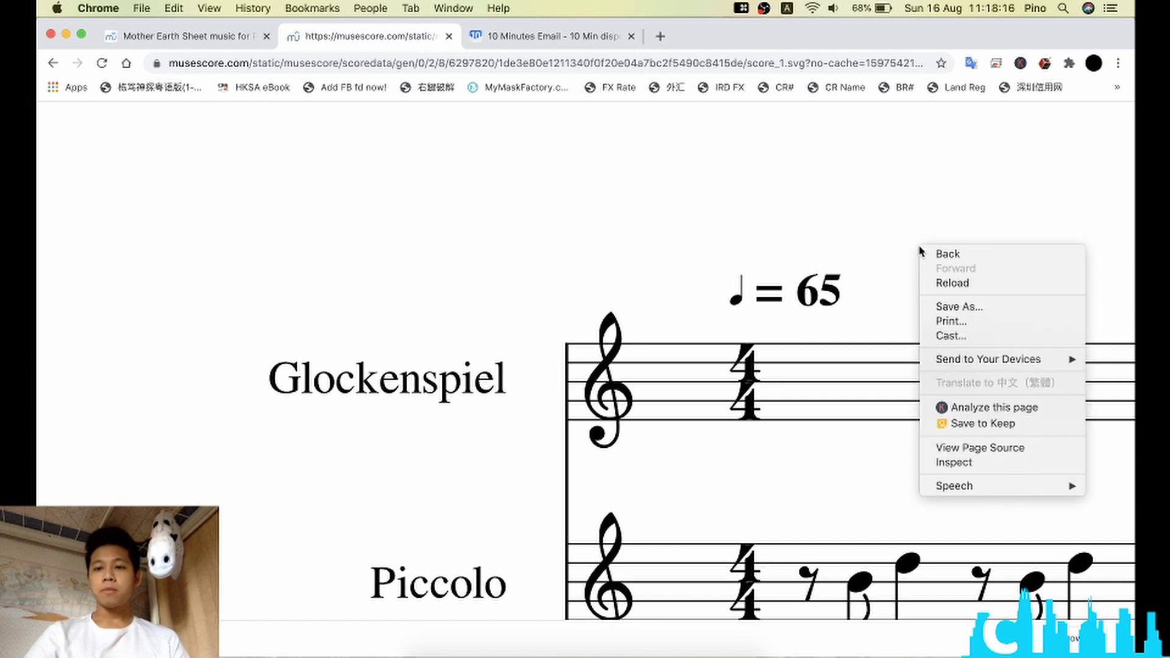
click(996, 308)
key(super+s)
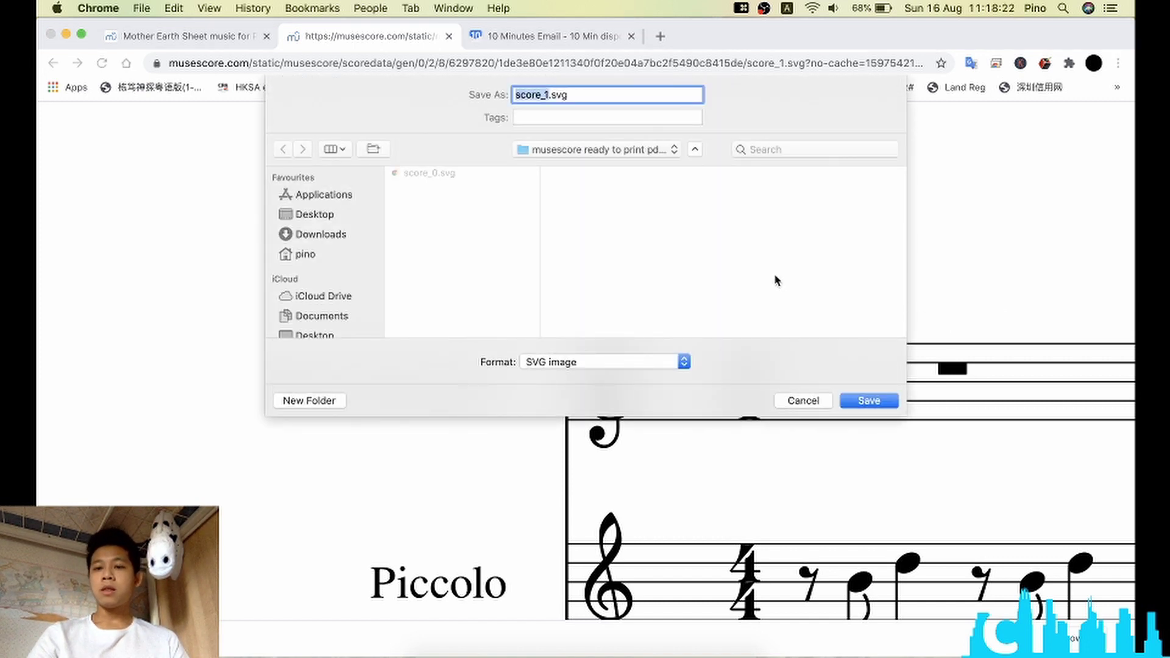
key(Return)
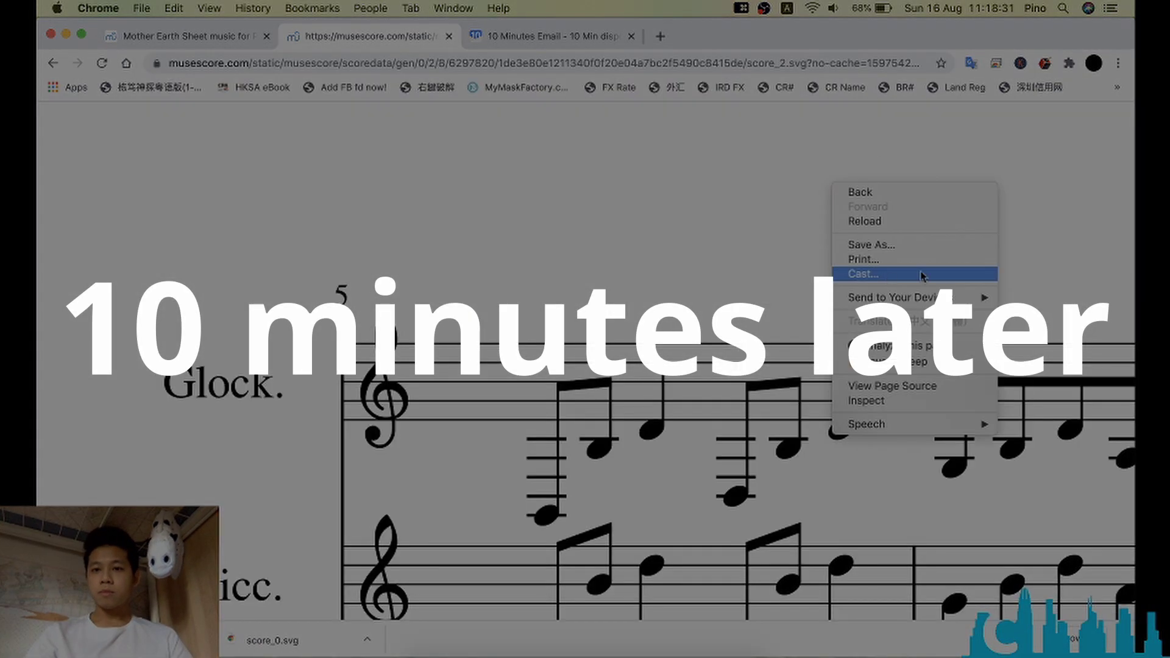
Step: Save the next few score pages as SVG files under their suggested names
click(866, 246)
key(Return)
right_click(693, 223)
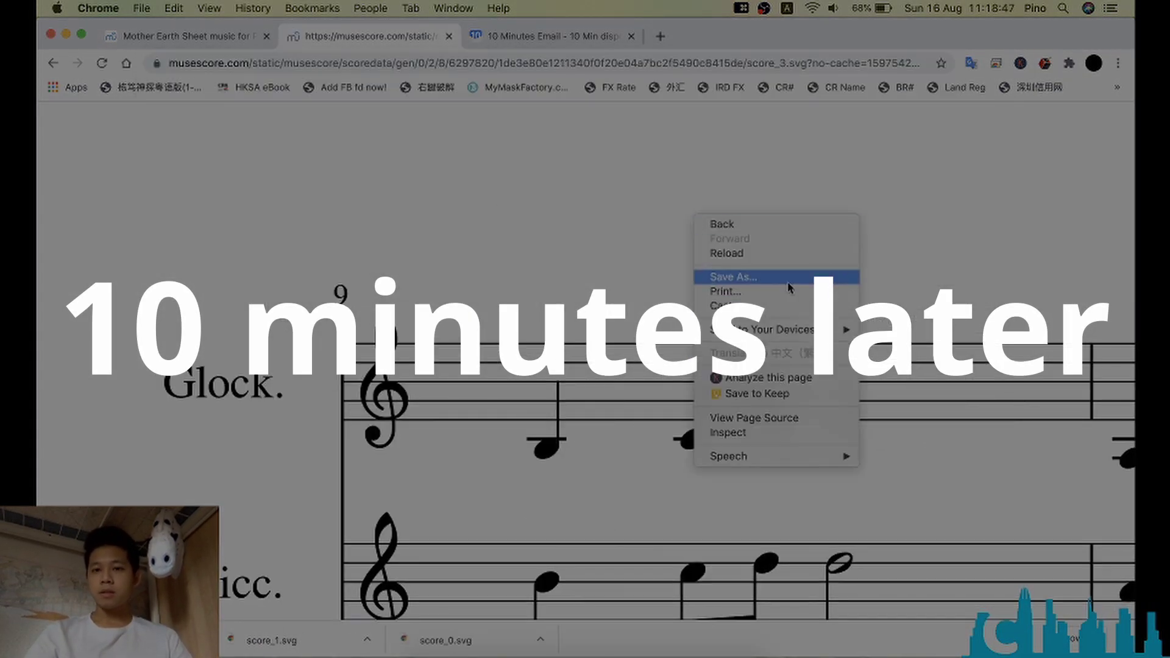
click(784, 274)
key(Return)
right_click(735, 256)
key(Escape)
right_click(818, 190)
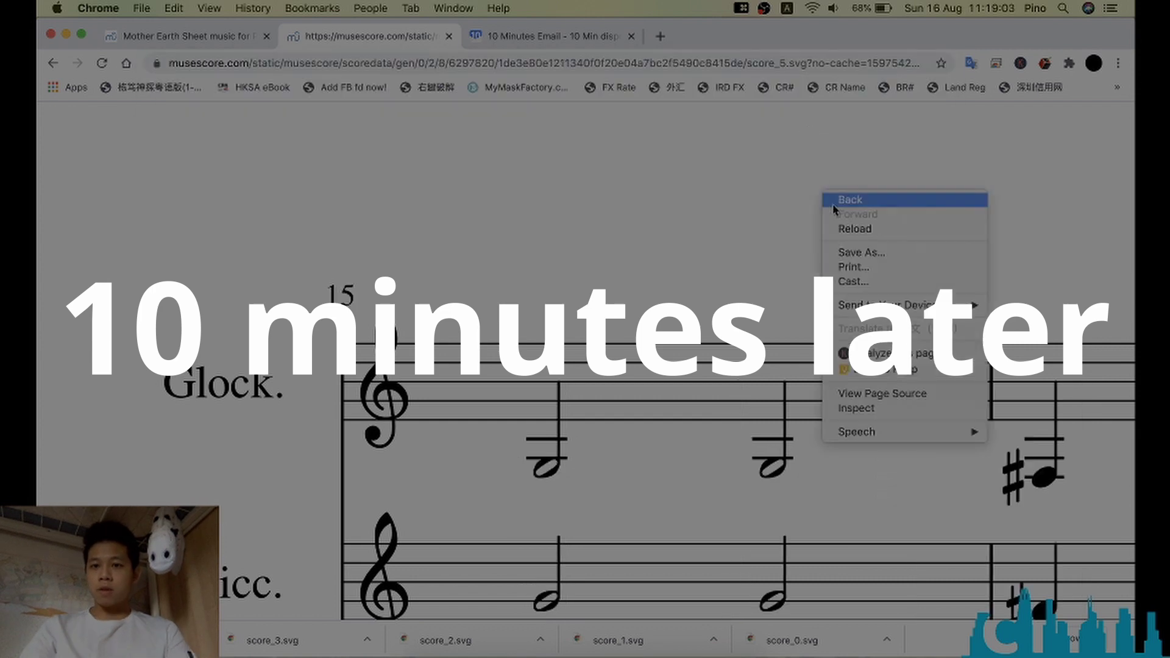
click(837, 222)
key(Return)
Step: Save the following score pages as SVGs, bringing the downloads up through score_9.svg
right_click(799, 165)
click(838, 223)
key(Return)
right_click(831, 165)
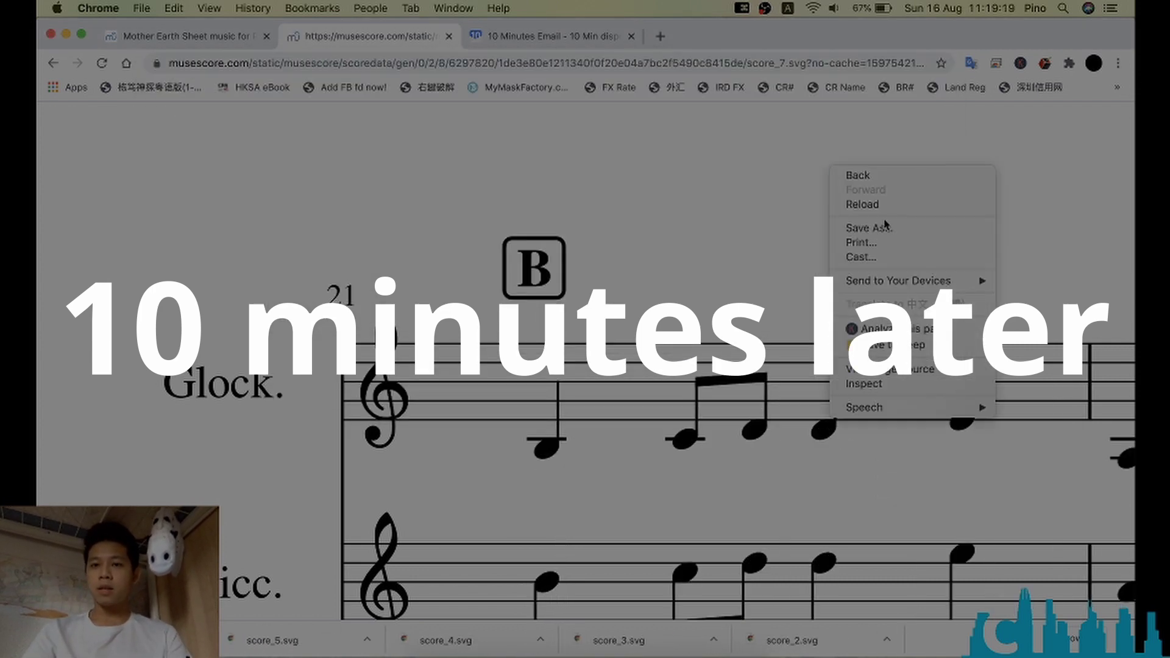
click(862, 224)
key(Return)
right_click(724, 176)
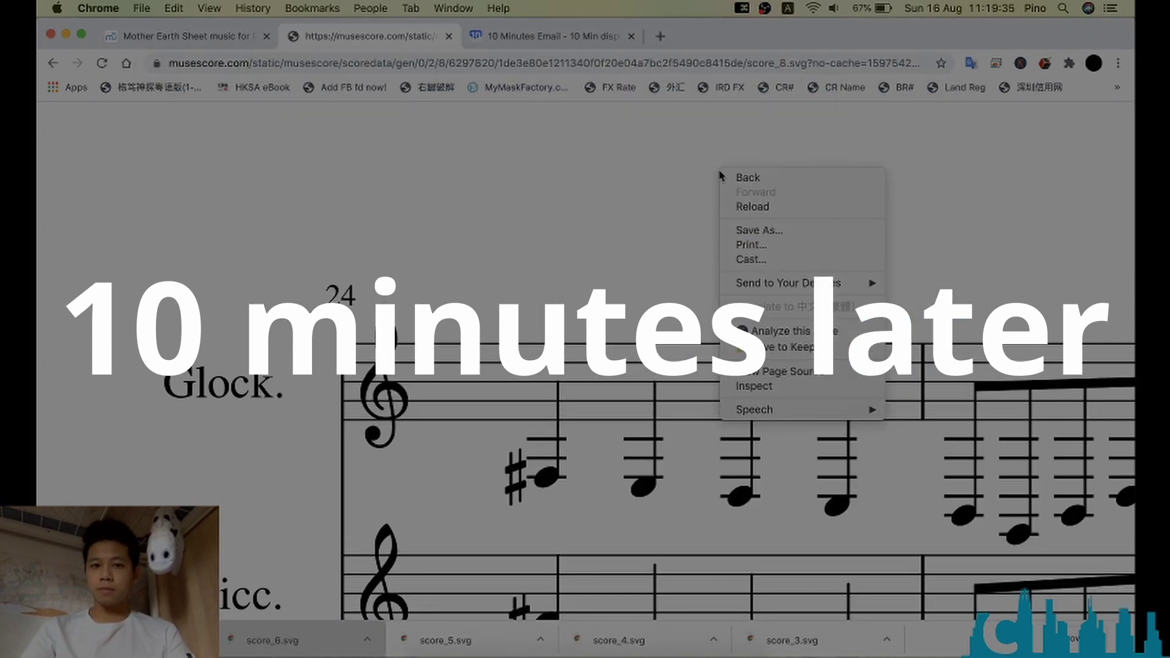
click(753, 229)
key(Return)
right_click(751, 185)
click(832, 245)
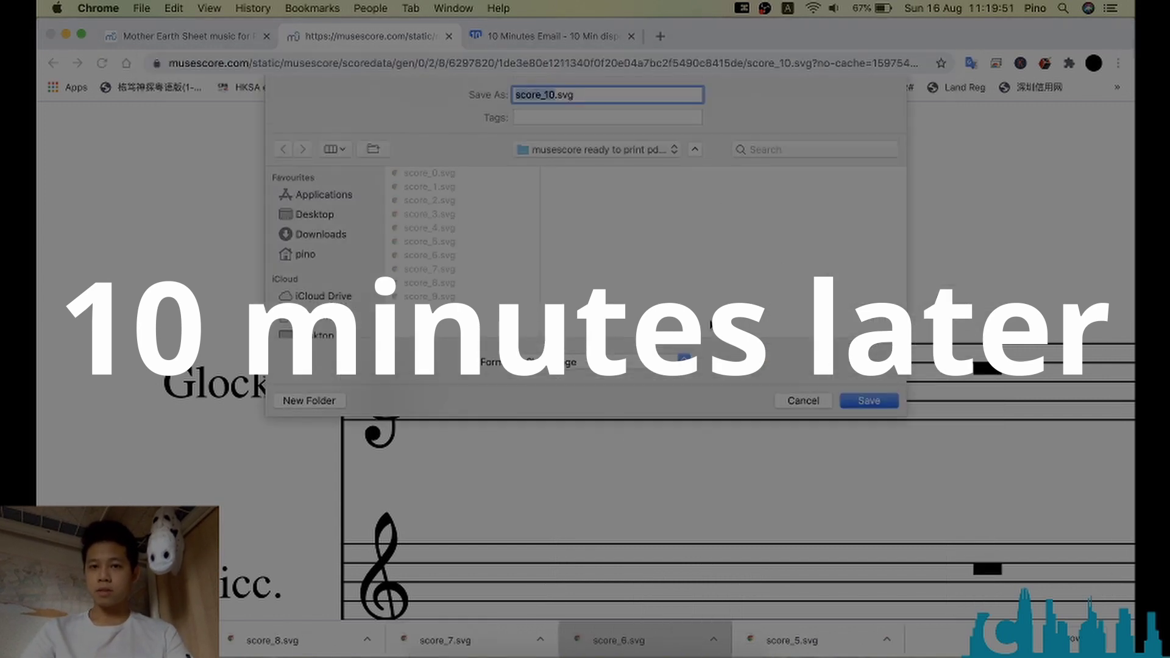
key(Return)
Step: Change the address to score_10 and then score_11, which returns 404 Not Found
click(789, 64)
key(BackSpace)
text(10)
key(Return)
click(785, 63)
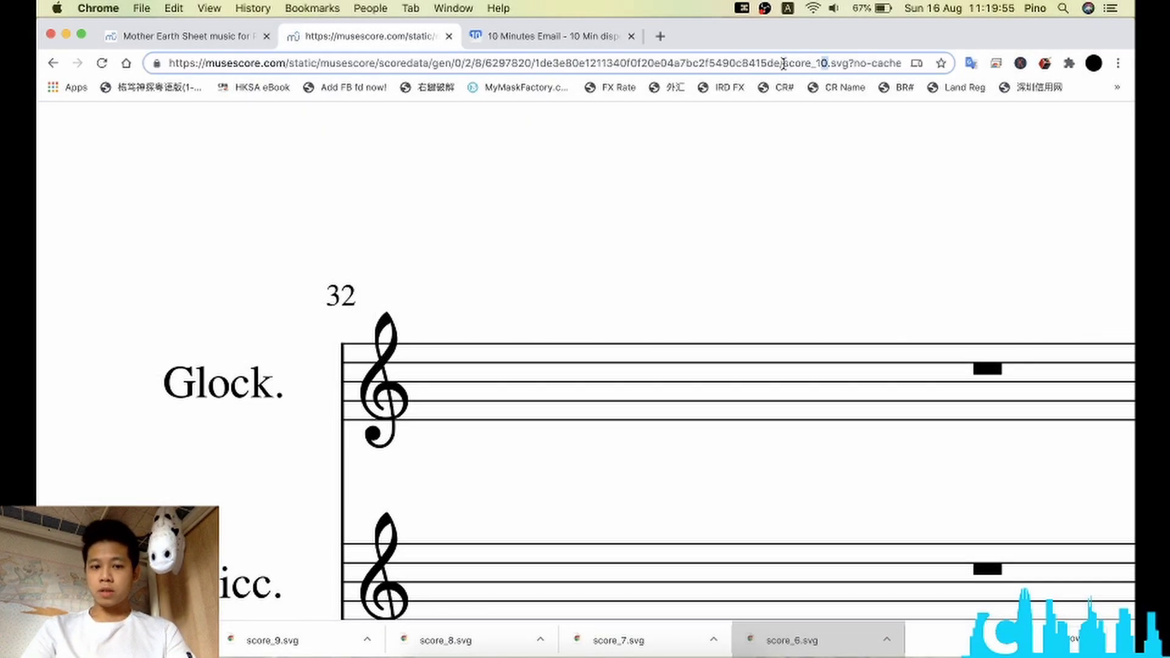
key(BackSpace)
text(1)
key(Return)
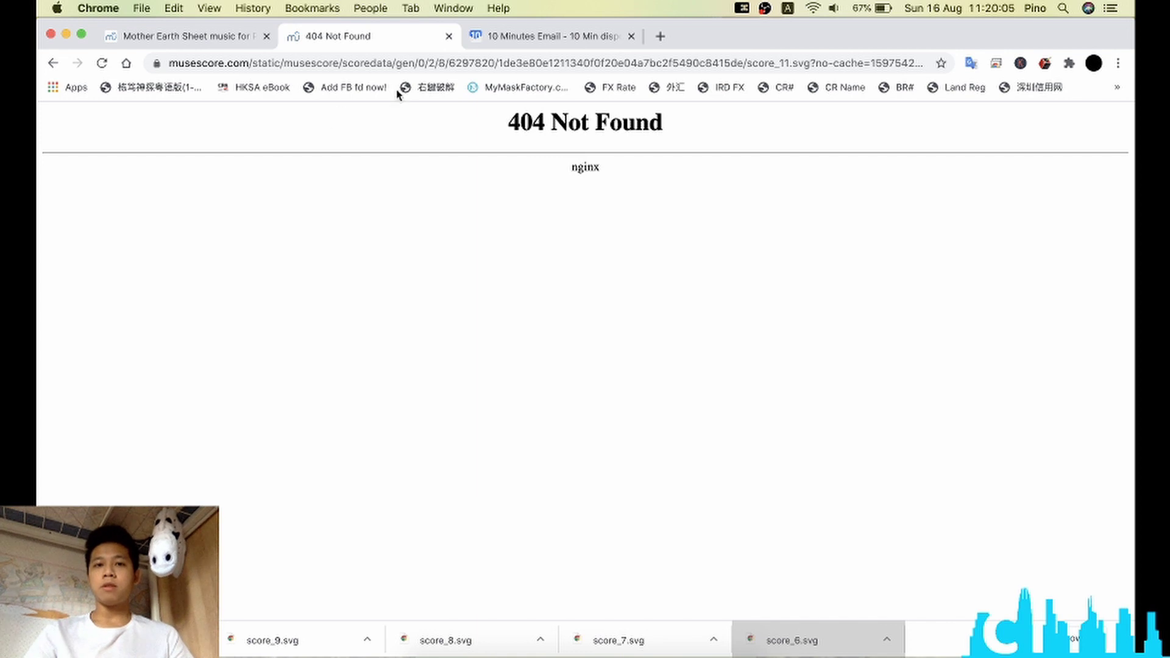
Step: Close the 404 and email tabs, move Finder aside, and select score_0.svg through score_10.svg
click(450, 37)
click(449, 37)
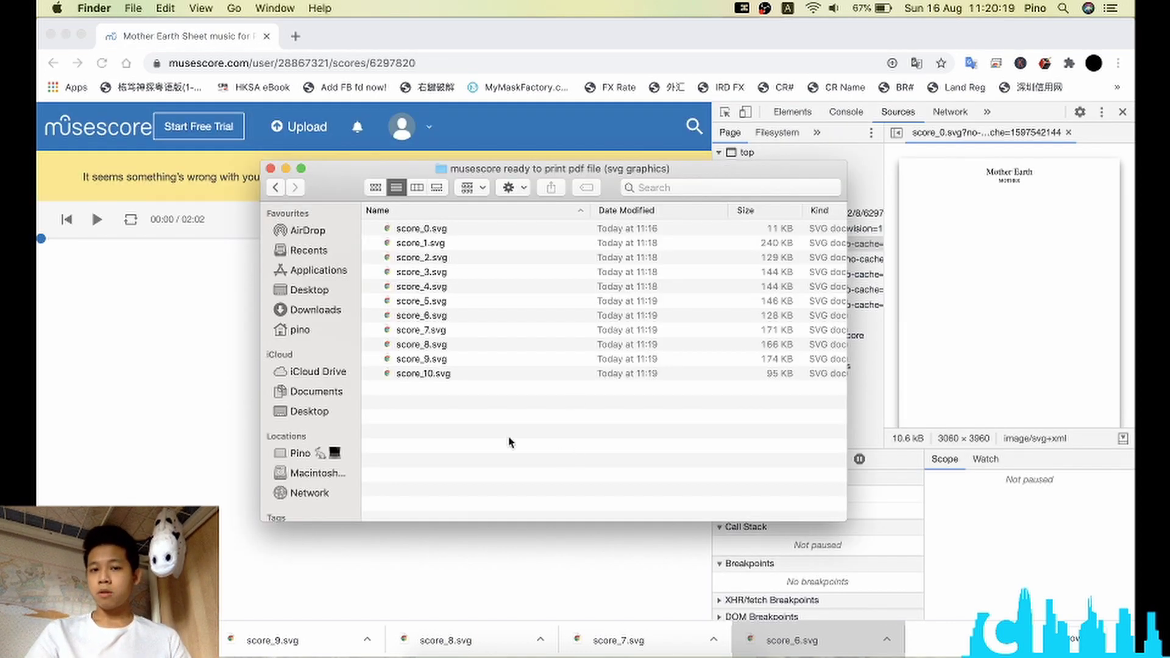
drag(383, 172, 601, 210)
drag(745, 506, 666, 271)
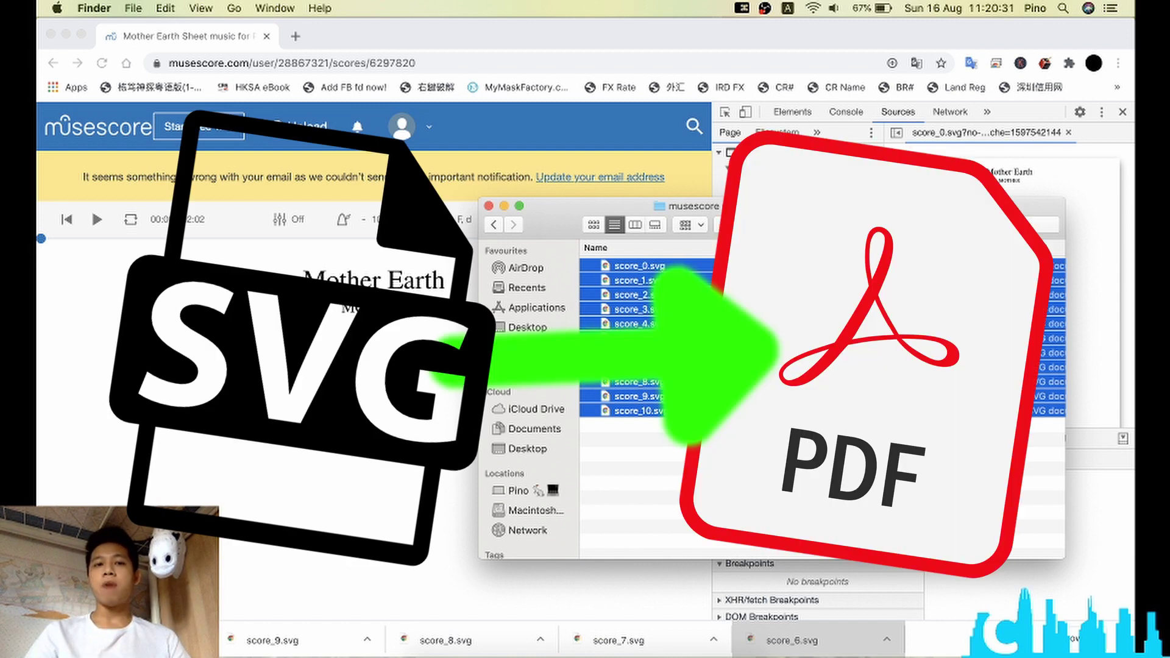
Step: Add score_0.svg through score_10.svg to PDF24's SVG to PDF converter, convert, and download
click(295, 40)
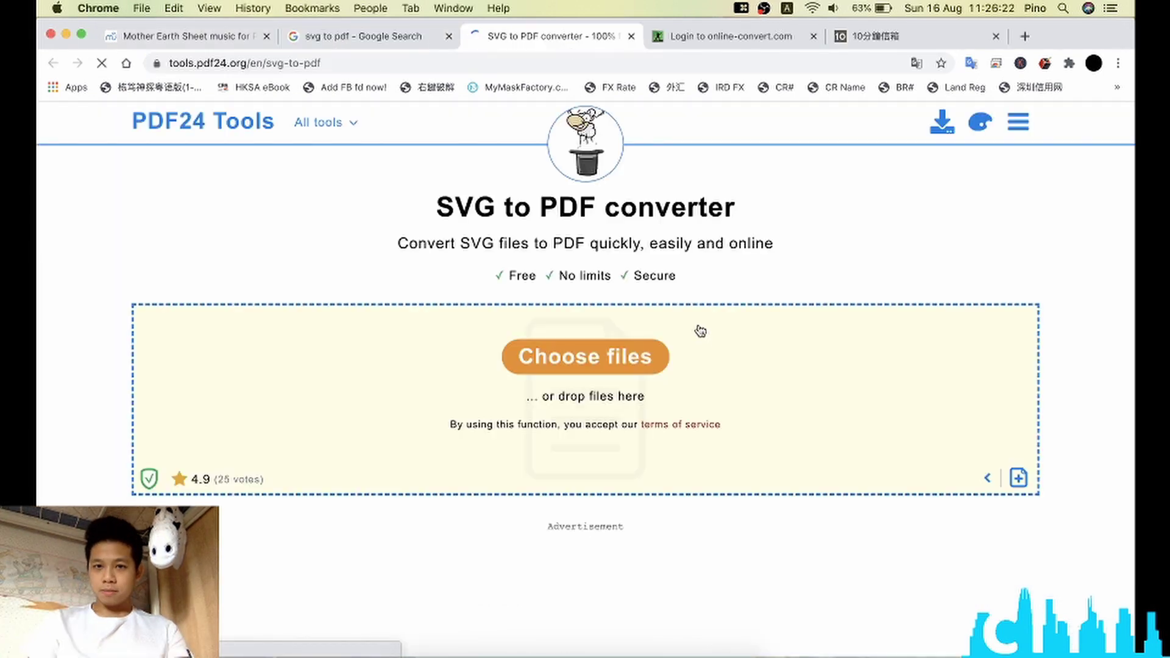
click(567, 362)
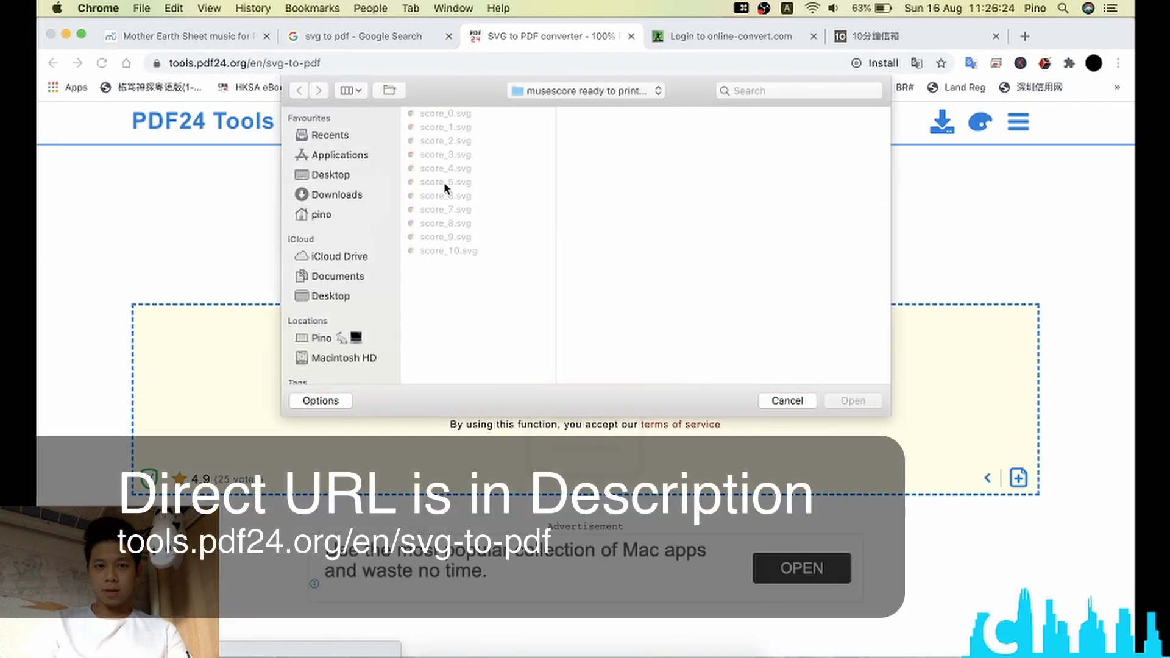
click(473, 117)
shift+click(494, 256)
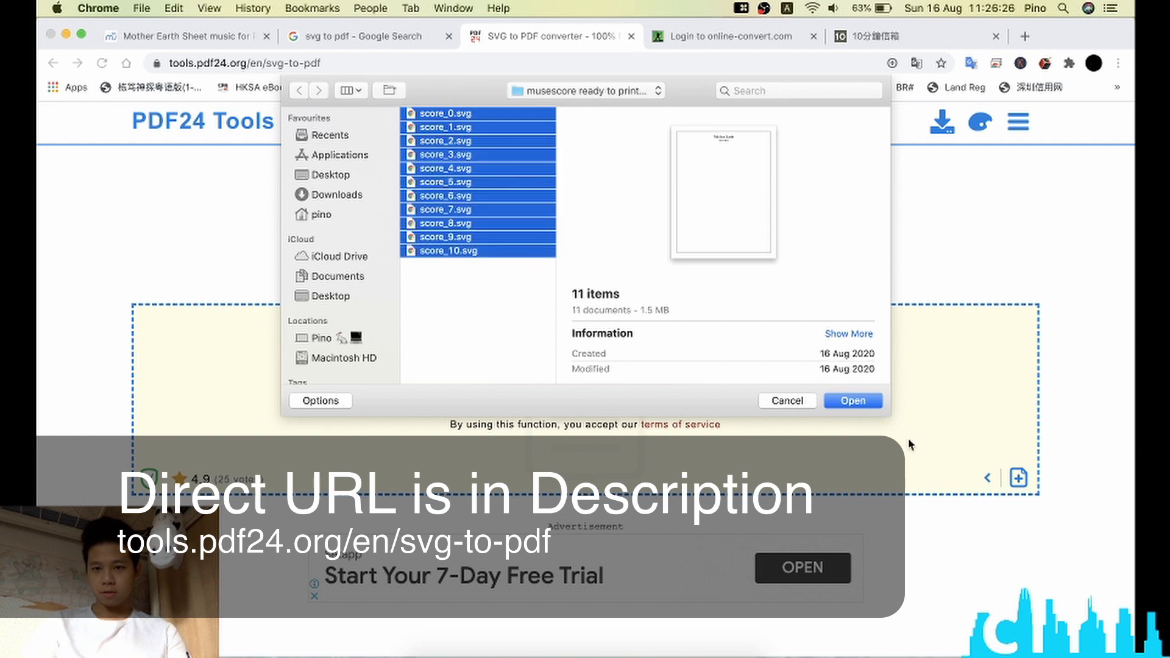
click(860, 402)
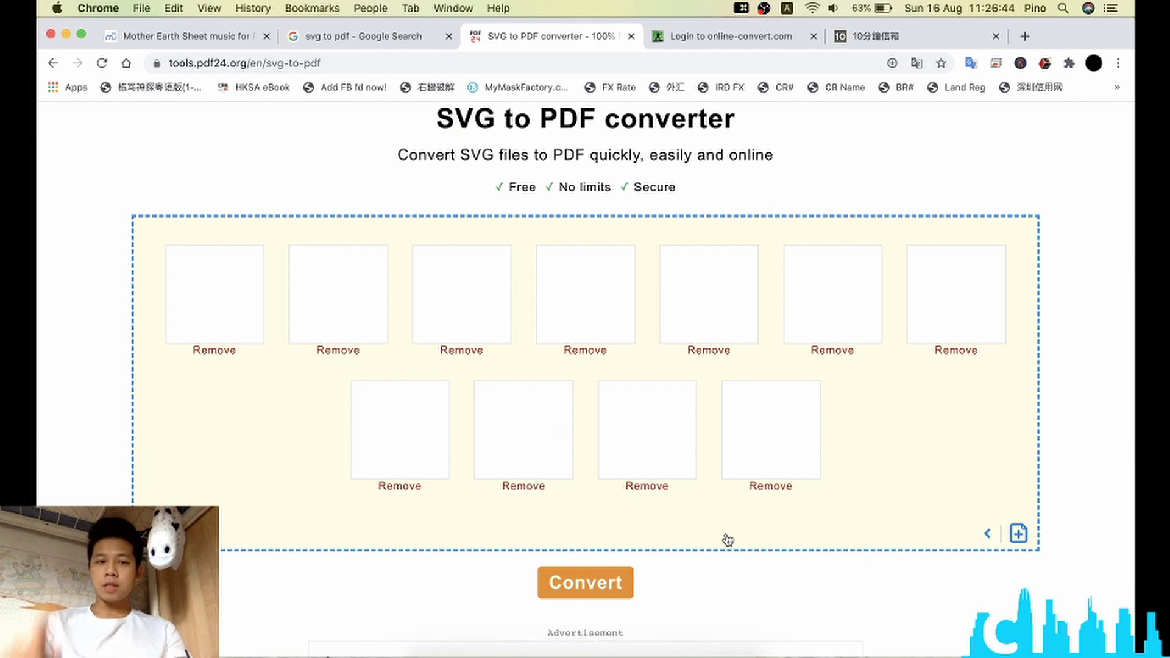
click(612, 596)
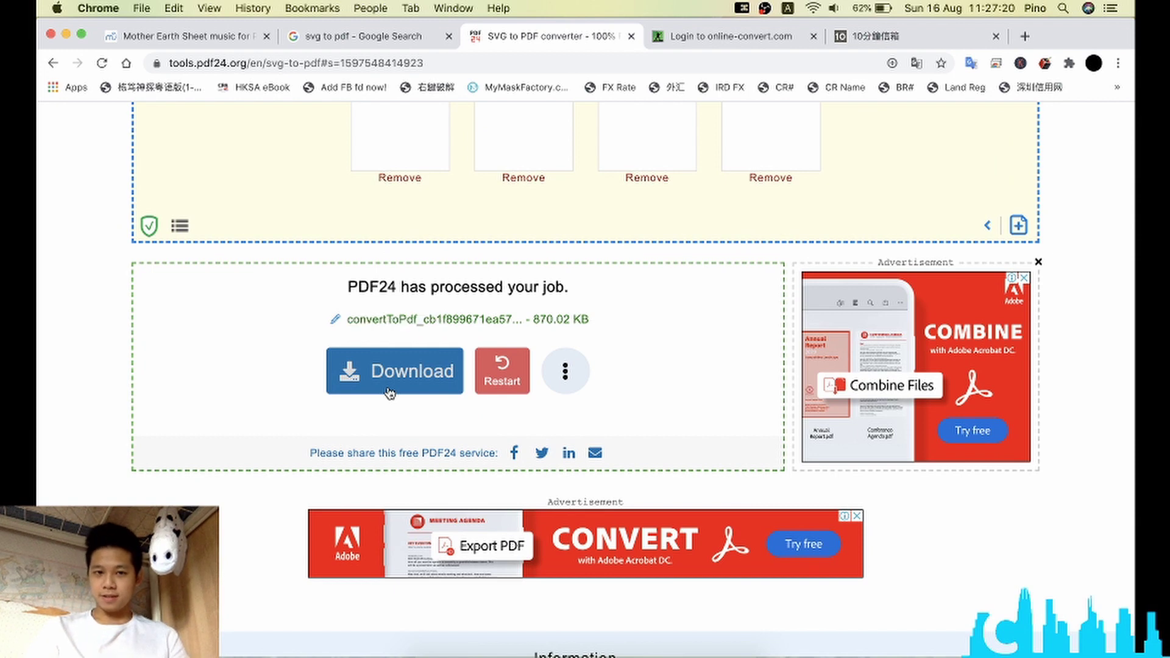
click(390, 392)
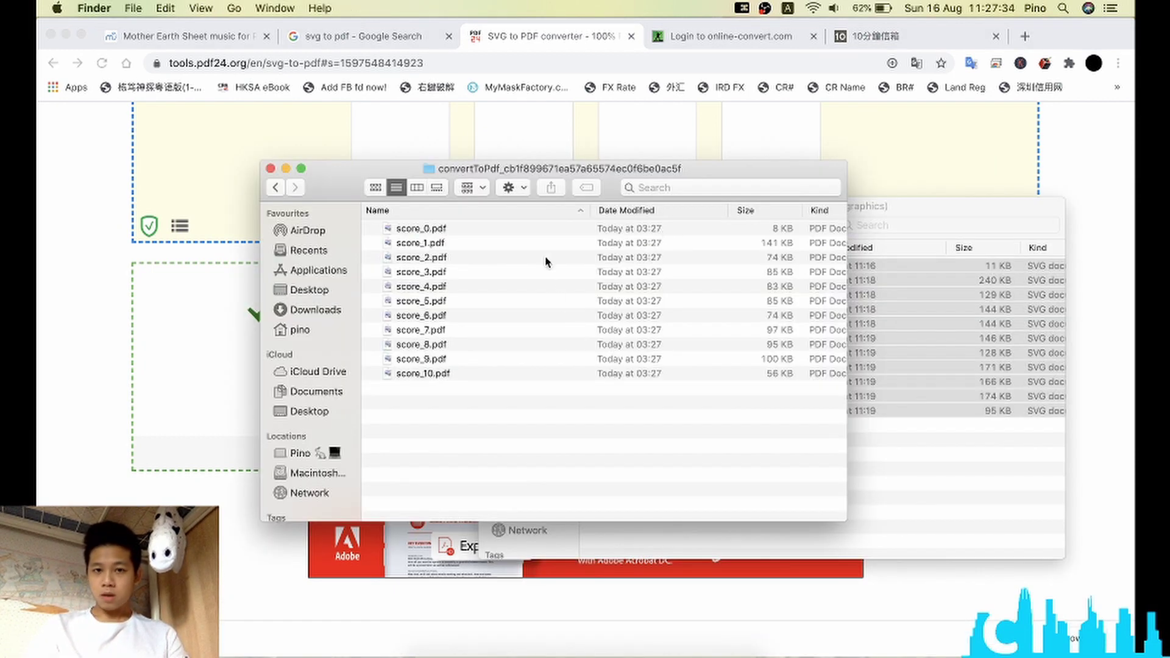
Step: Check the converted PDFs by opening score_0.pdf and Quick Looking down to score_10.pdf
double_click(559, 230)
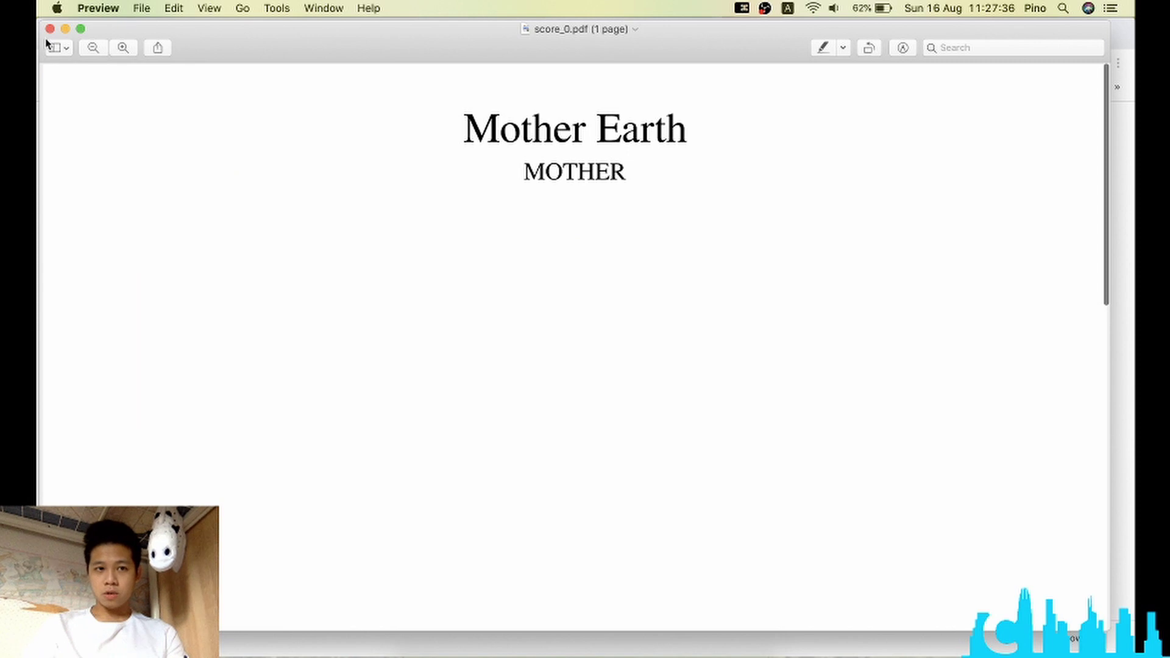
click(50, 29)
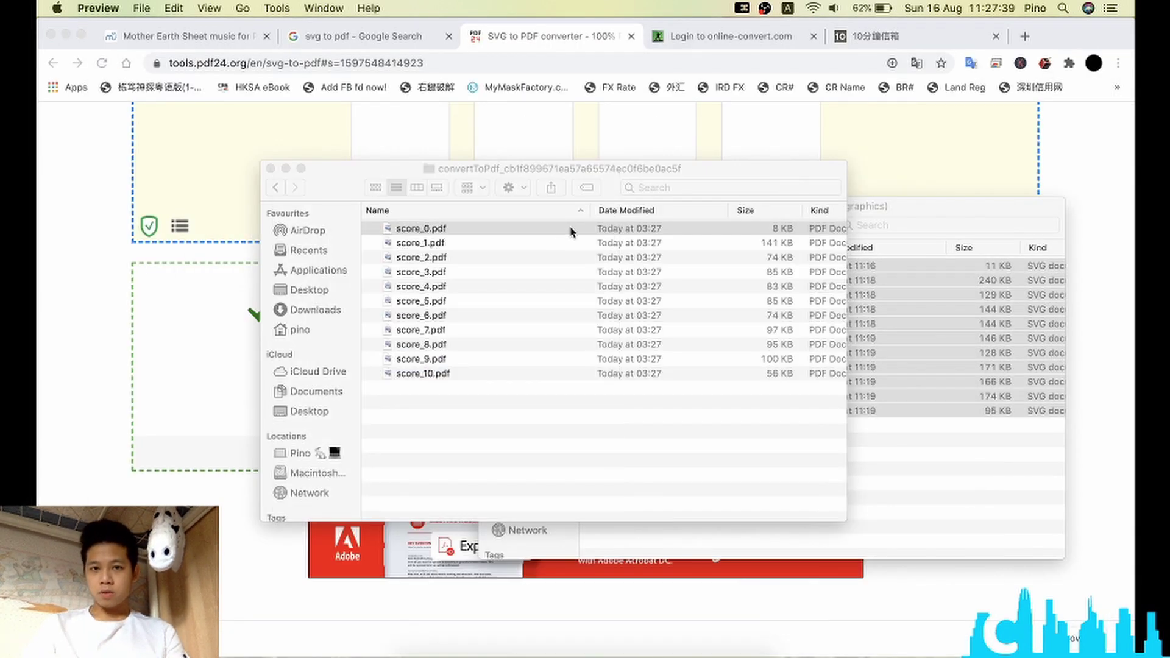
click(571, 229)
key(space)
key(Down)
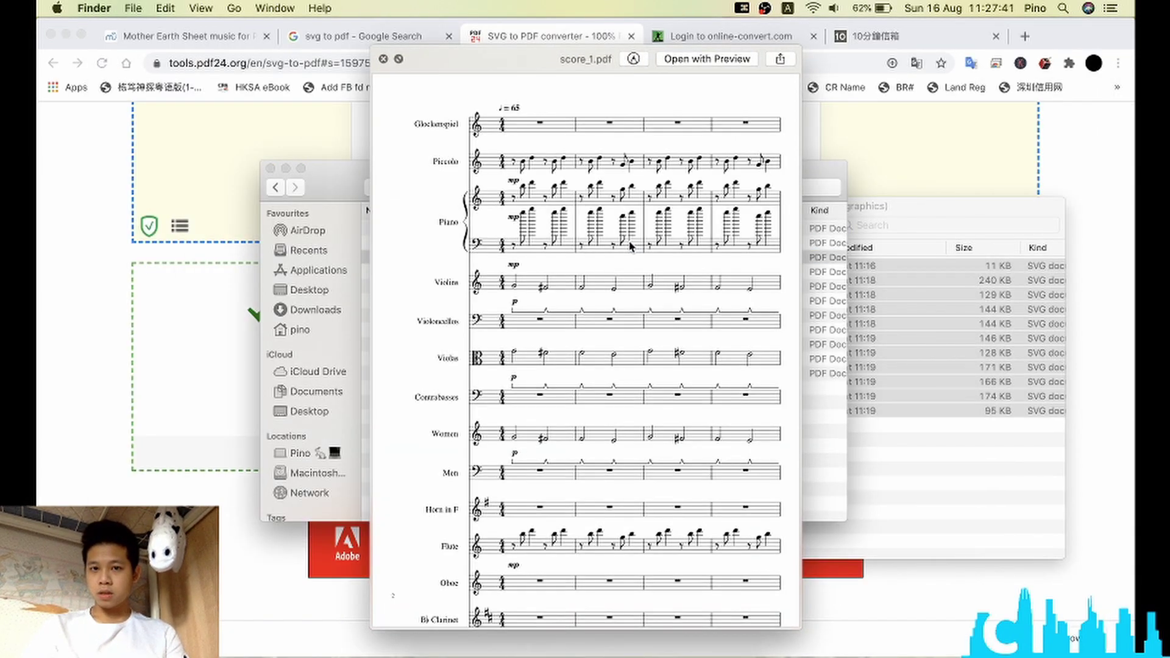
key(Down)
key(Down)
key(Down)
key(Down)
key(Down)
key(Down)
key(Down)
key(Down)
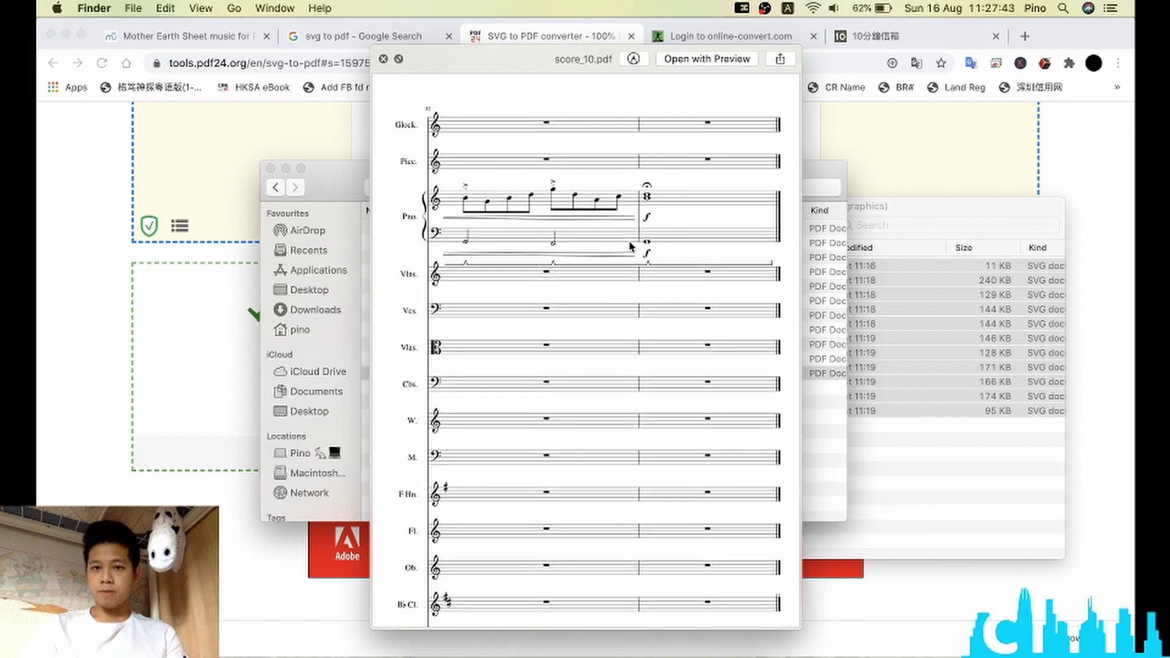
key(space)
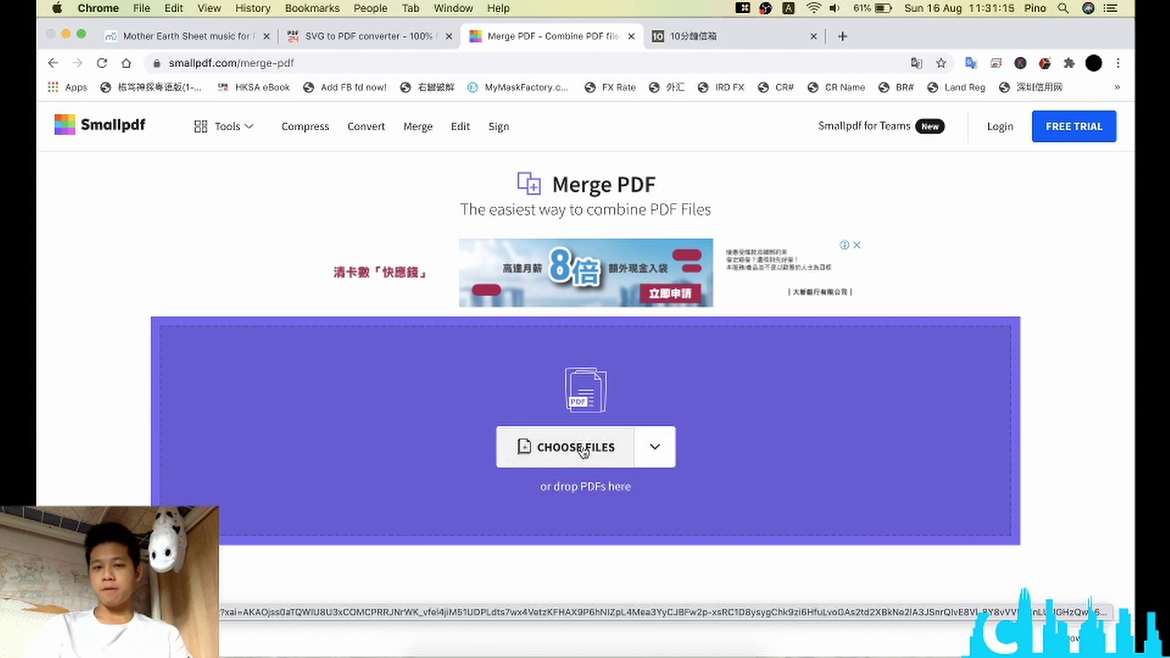
Step: Upload score_0.pdf through score_10.pdf to Smallpdf's Merge PDF tool
click(583, 449)
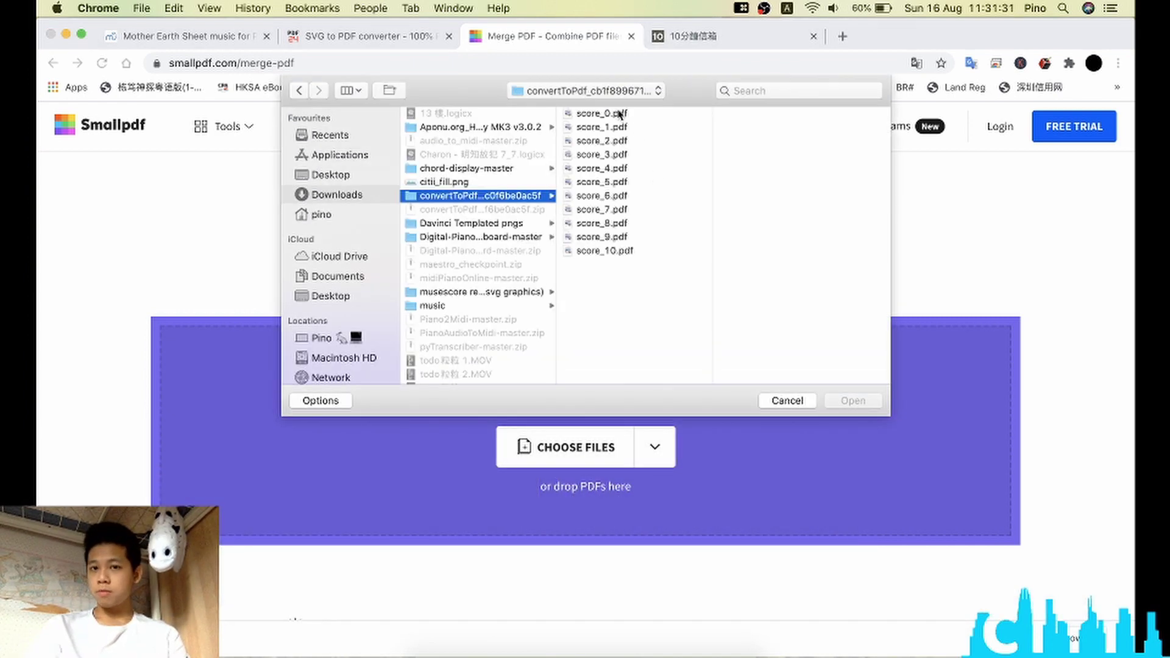
click(619, 114)
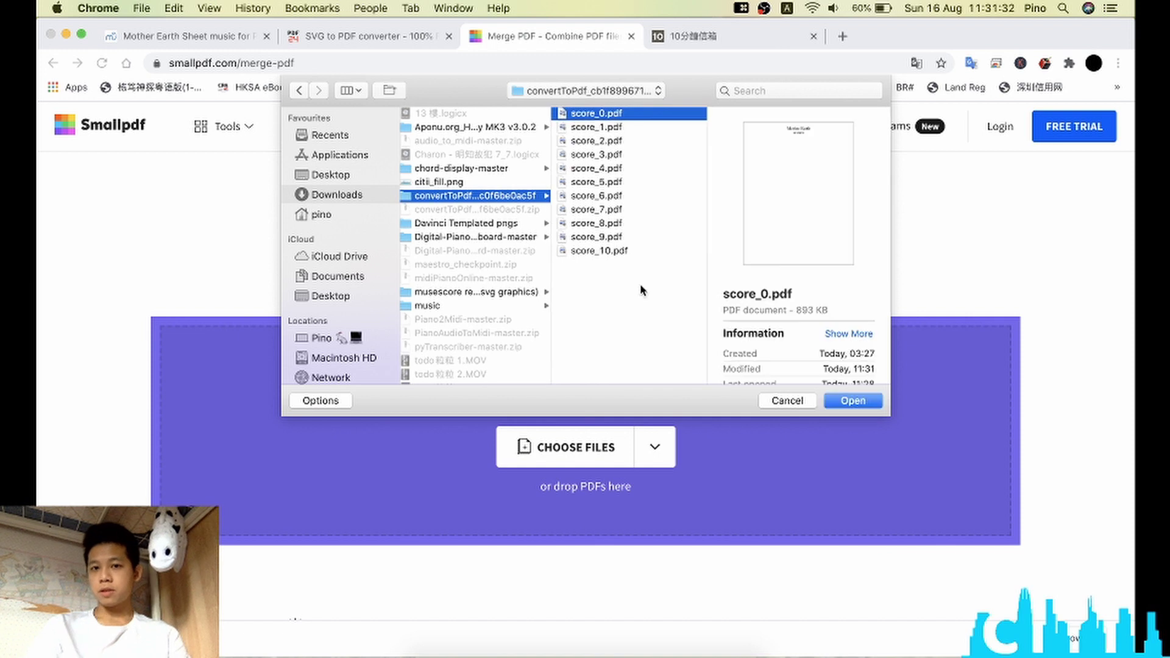
shift+click(647, 249)
click(869, 401)
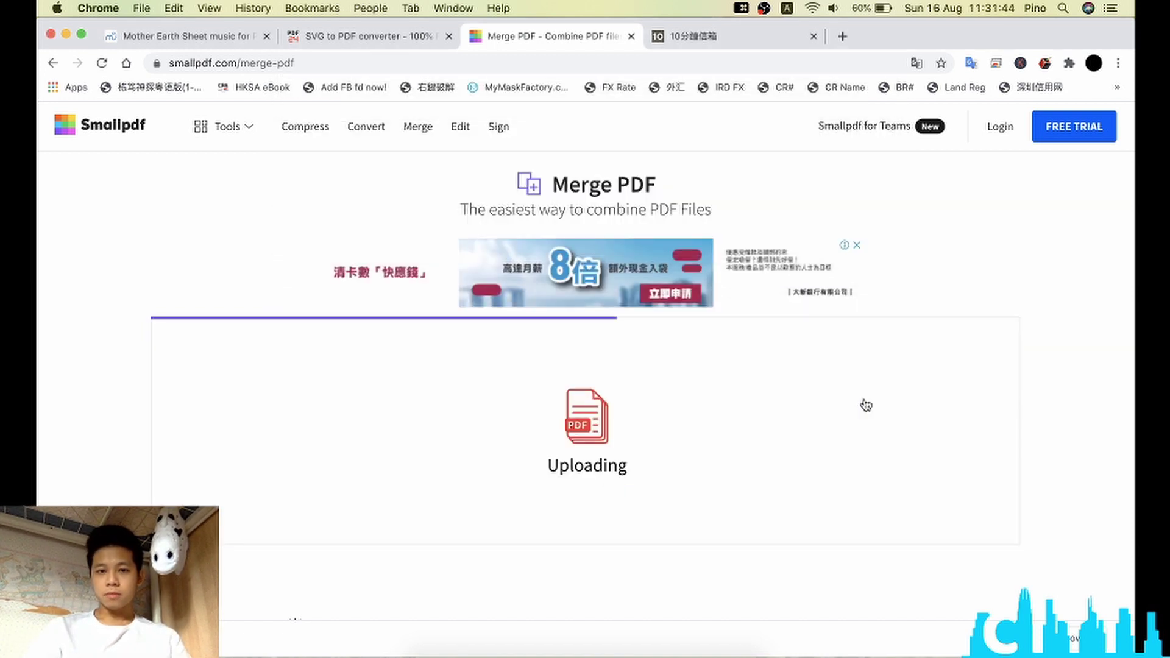
Step: Pick the Merge files option and merge them into score_0-merged.pdf
scroll(1034, 476, down, 1)
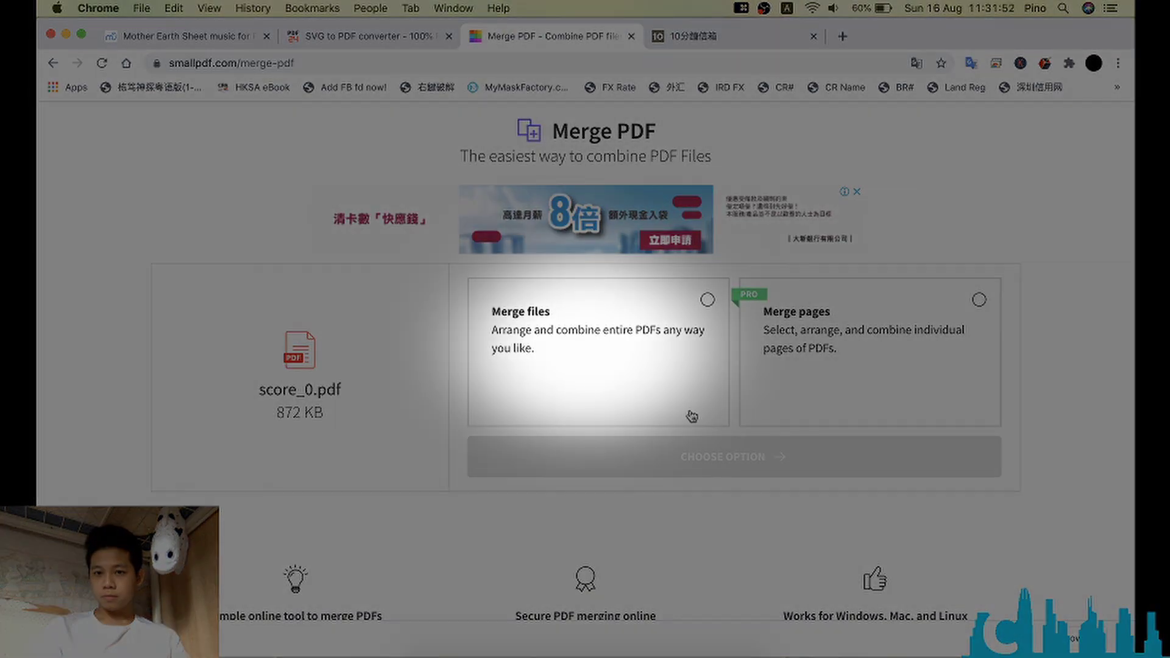
click(719, 342)
click(661, 456)
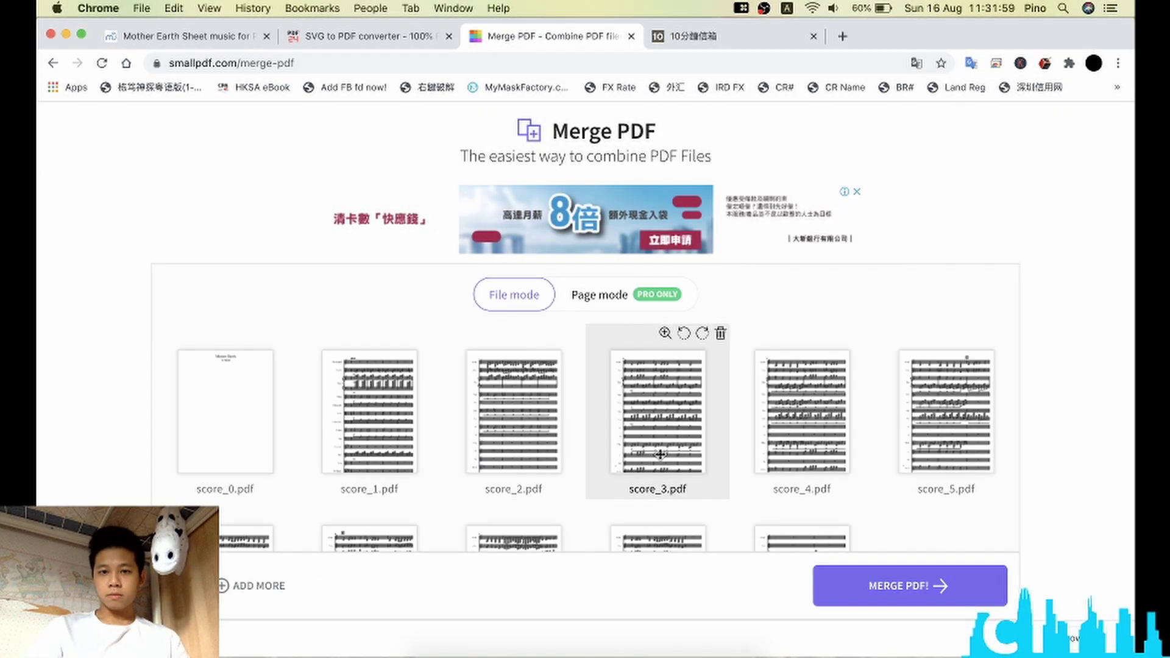
scroll(821, 325, down, 1)
scroll(821, 325, down, 2)
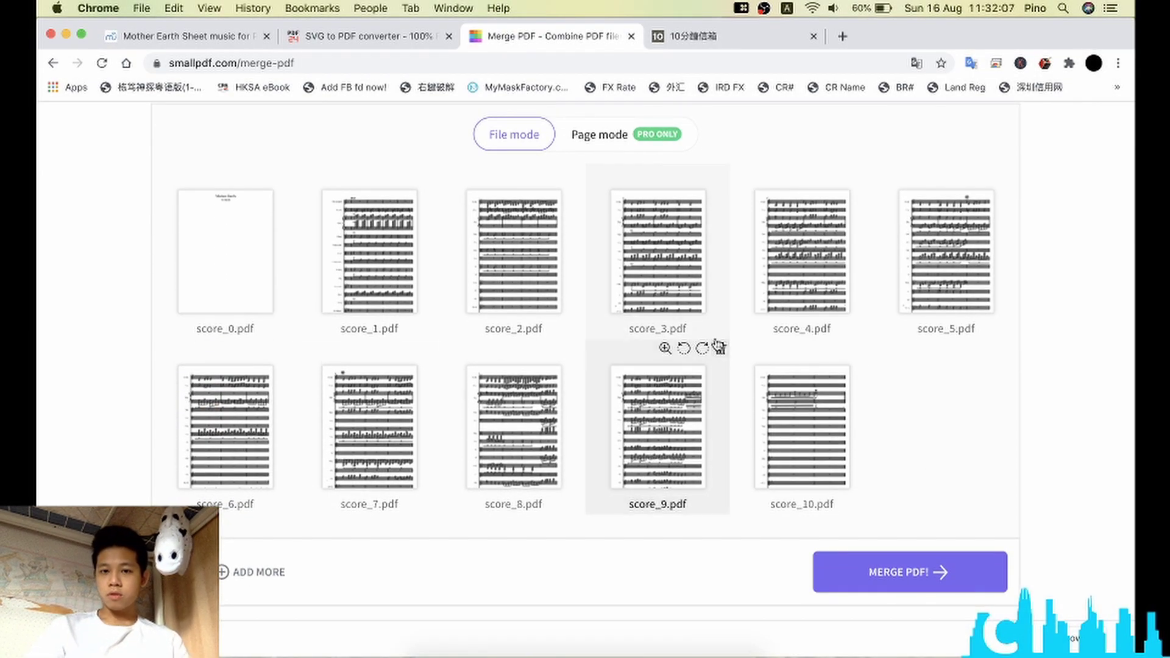
click(937, 572)
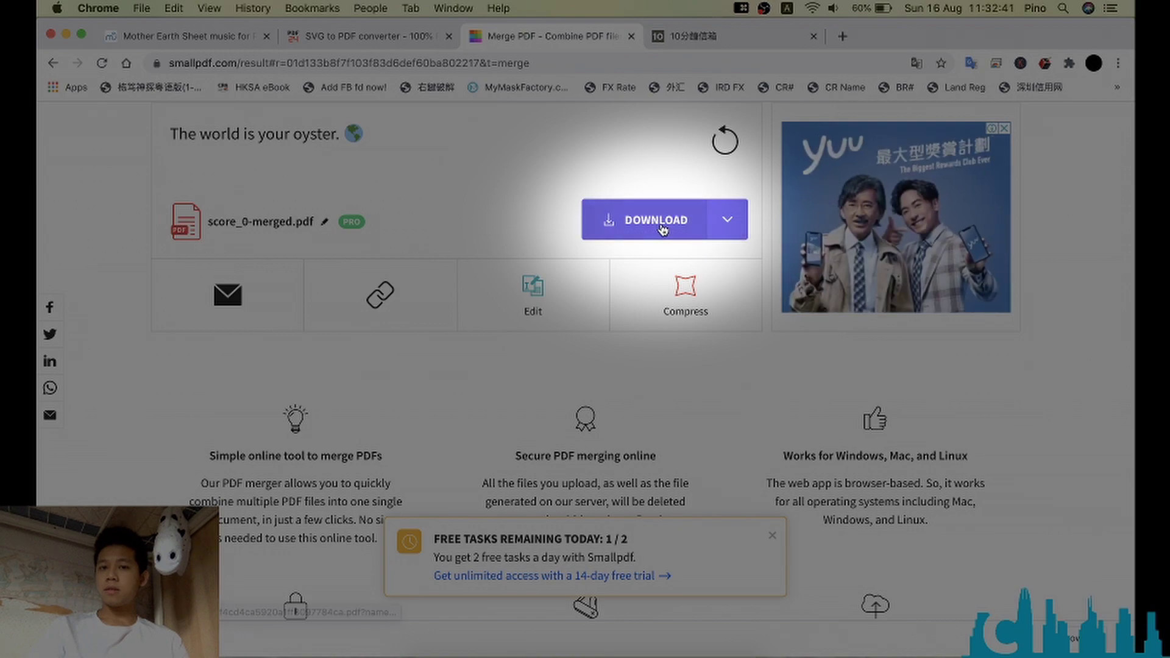
Step: Download score_0-merged.pdf and scroll through its 21 pages in Chrome's PDF viewer
click(663, 226)
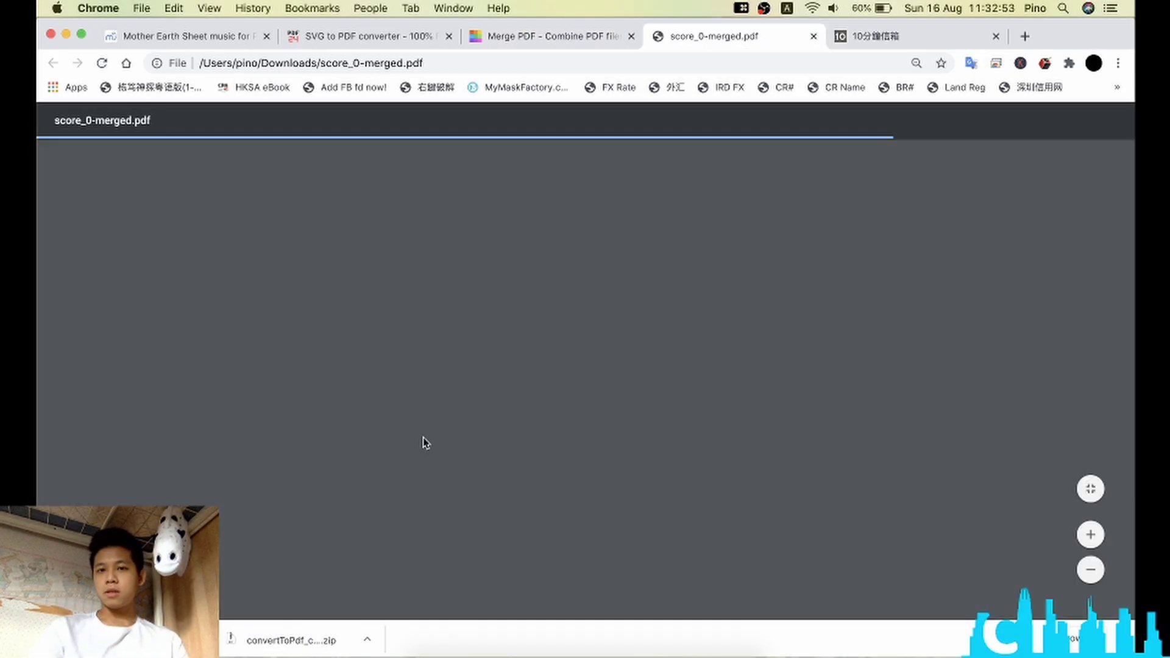
scroll(739, 384, down, 15)
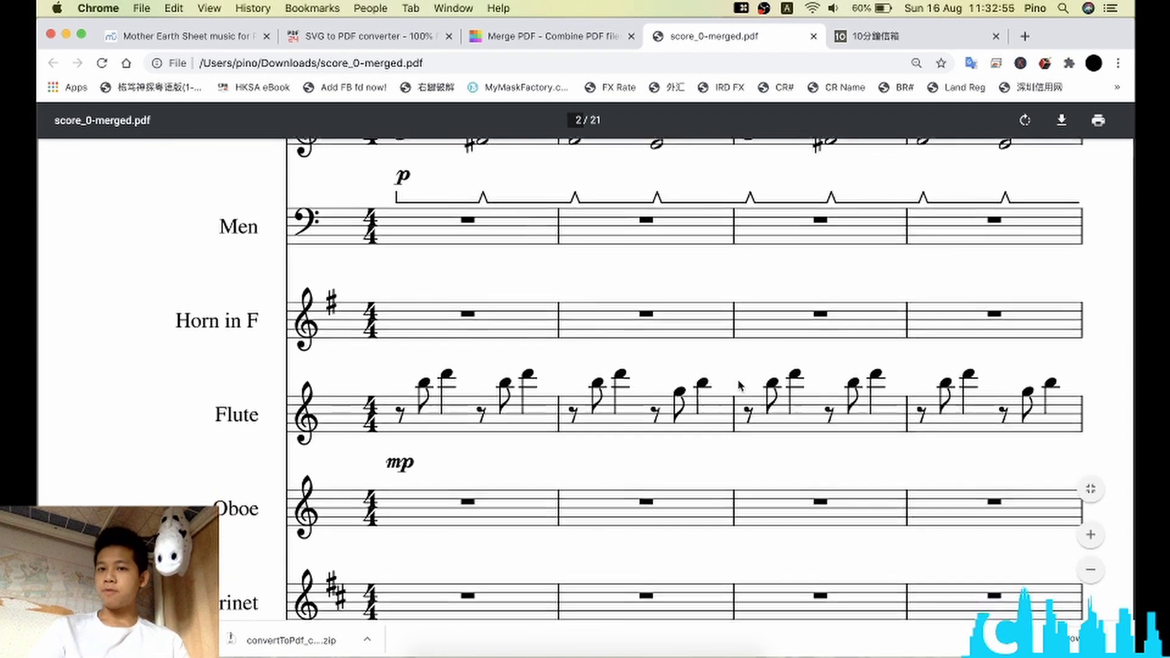
scroll(739, 384, down, 15)
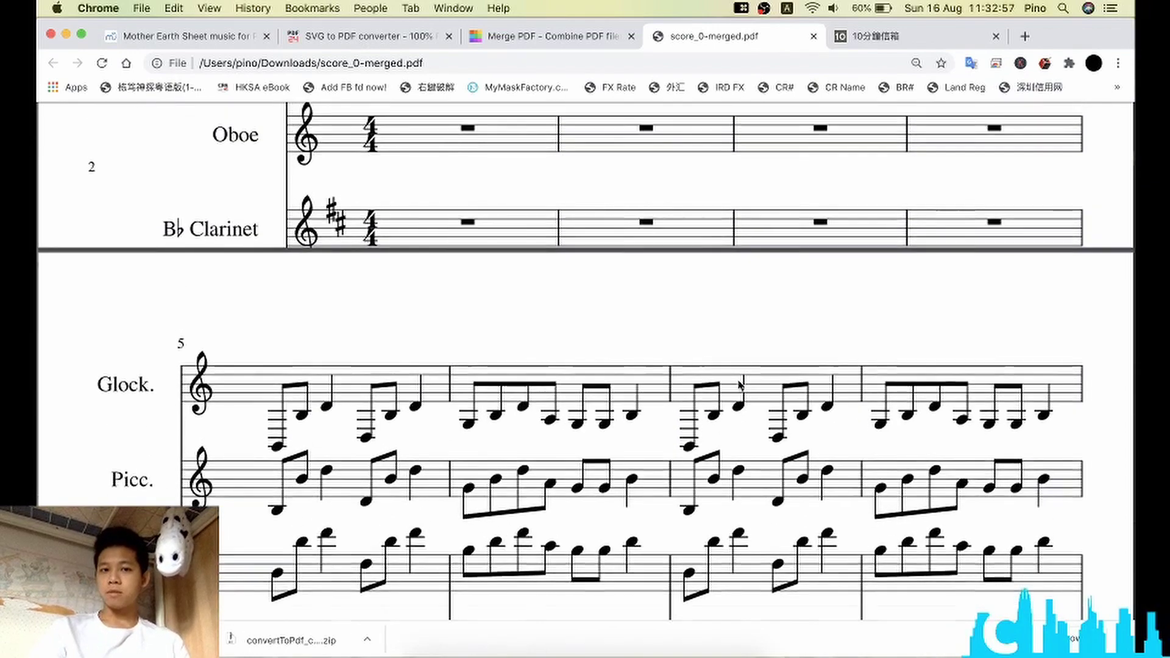
scroll(739, 384, down, 5)
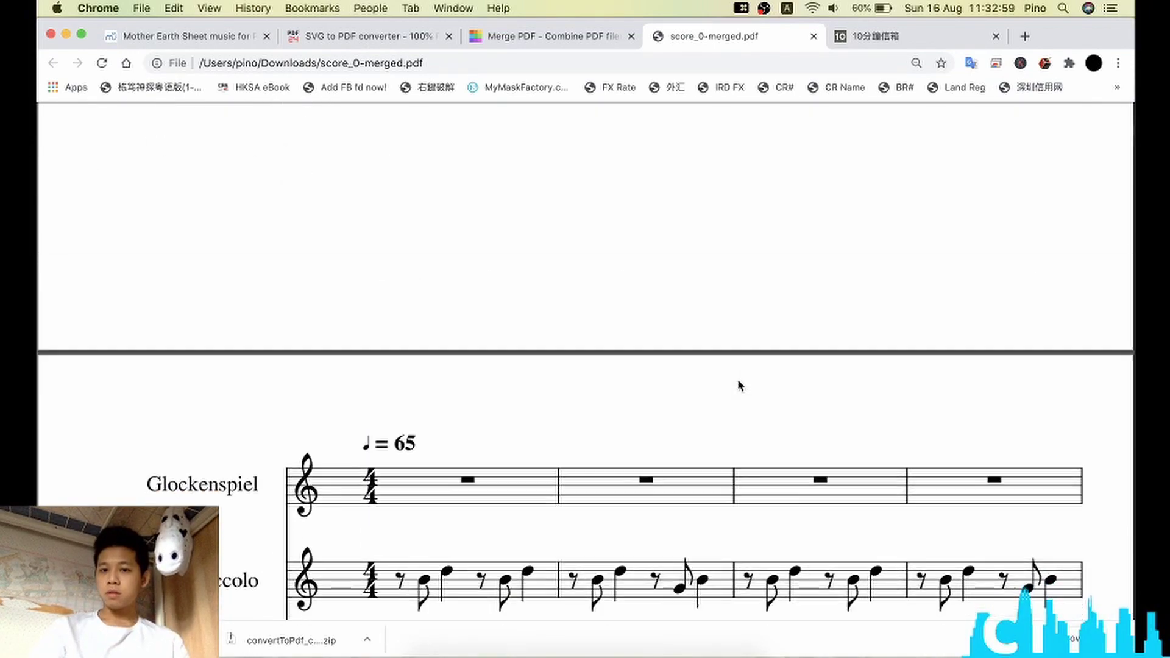
scroll(737, 382, down, 20)
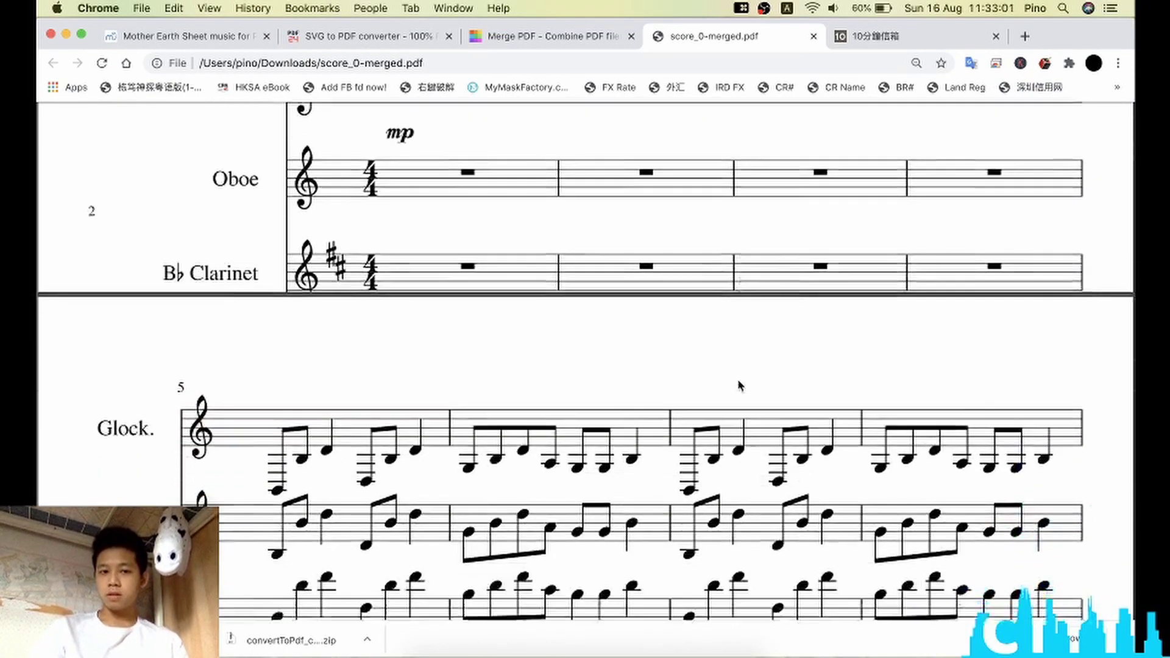
scroll(739, 384, down, 15)
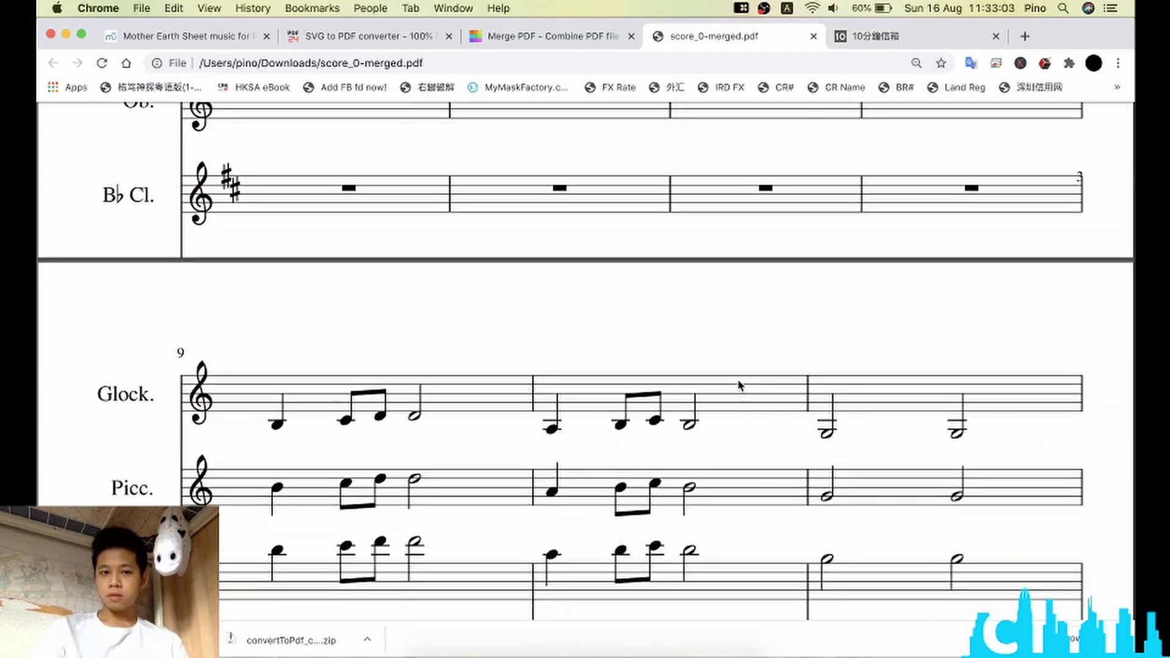